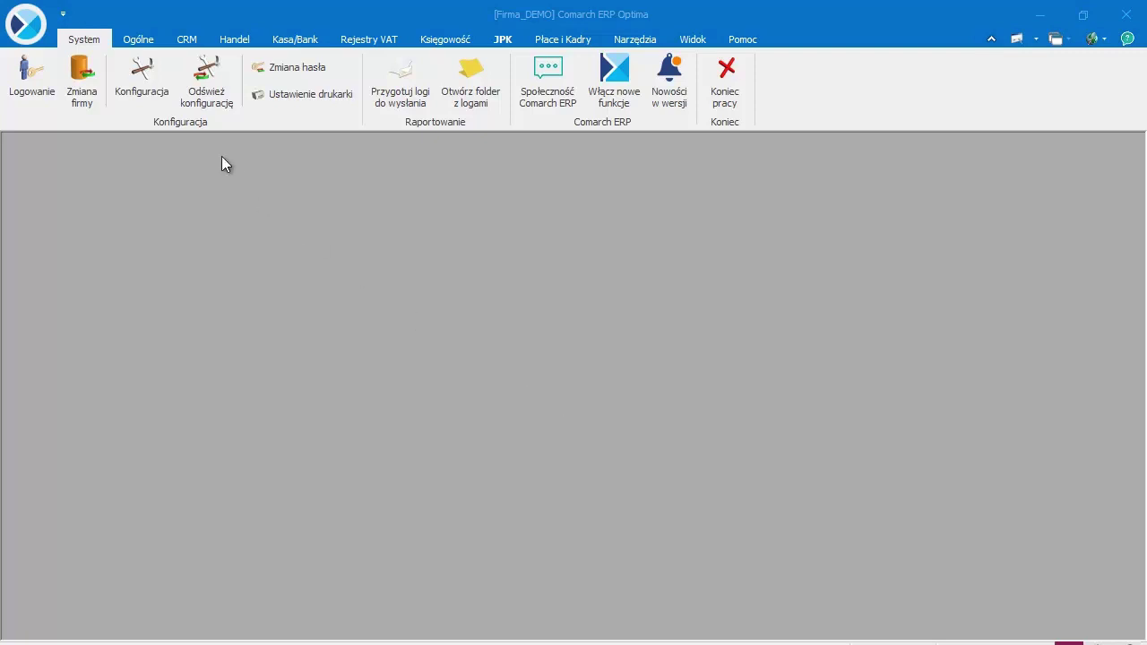
# Step: Open the list of day-off type descriptions for work cards in the company's payroll (Płace) configuration
pyautogui.click(154, 88)
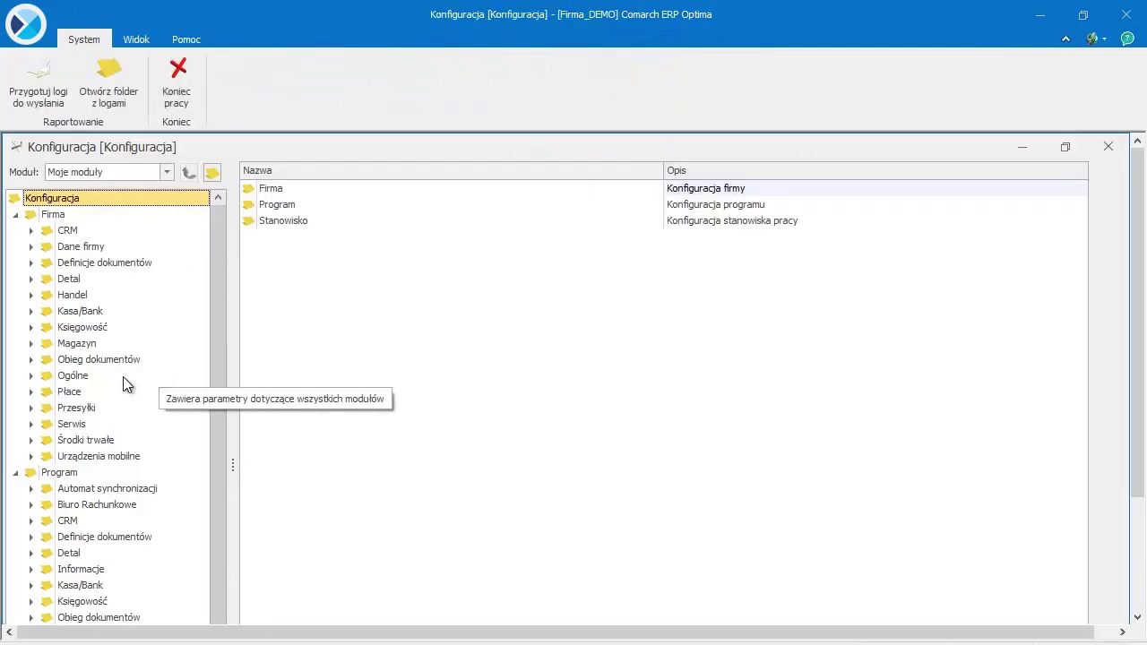
pyautogui.click(31, 391)
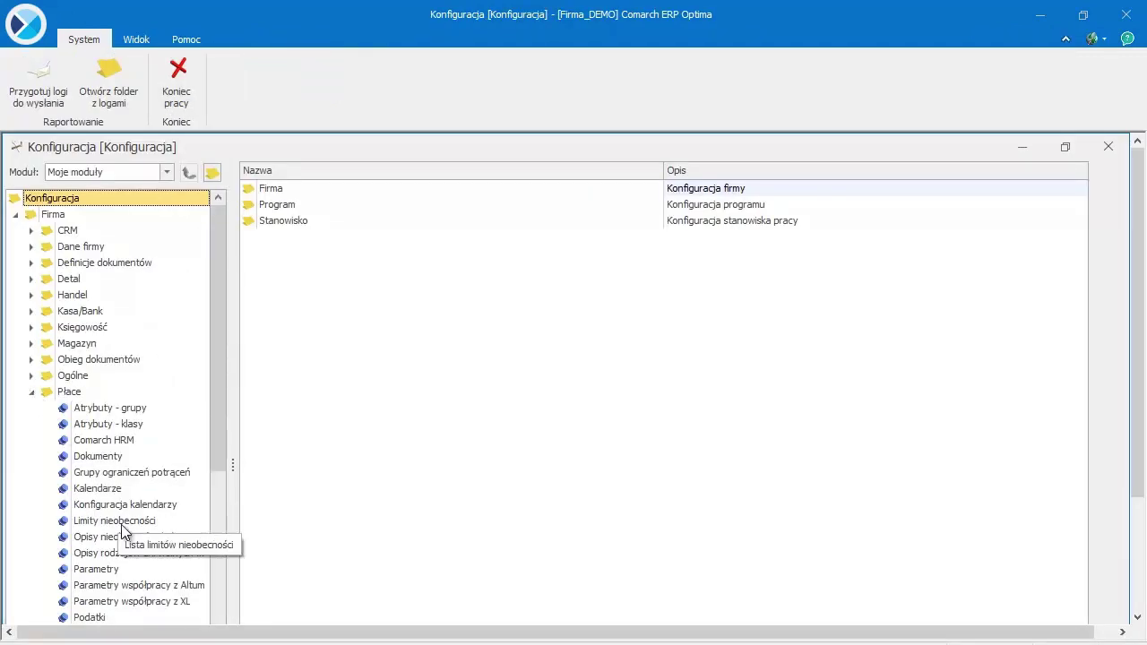
pyautogui.click(135, 554)
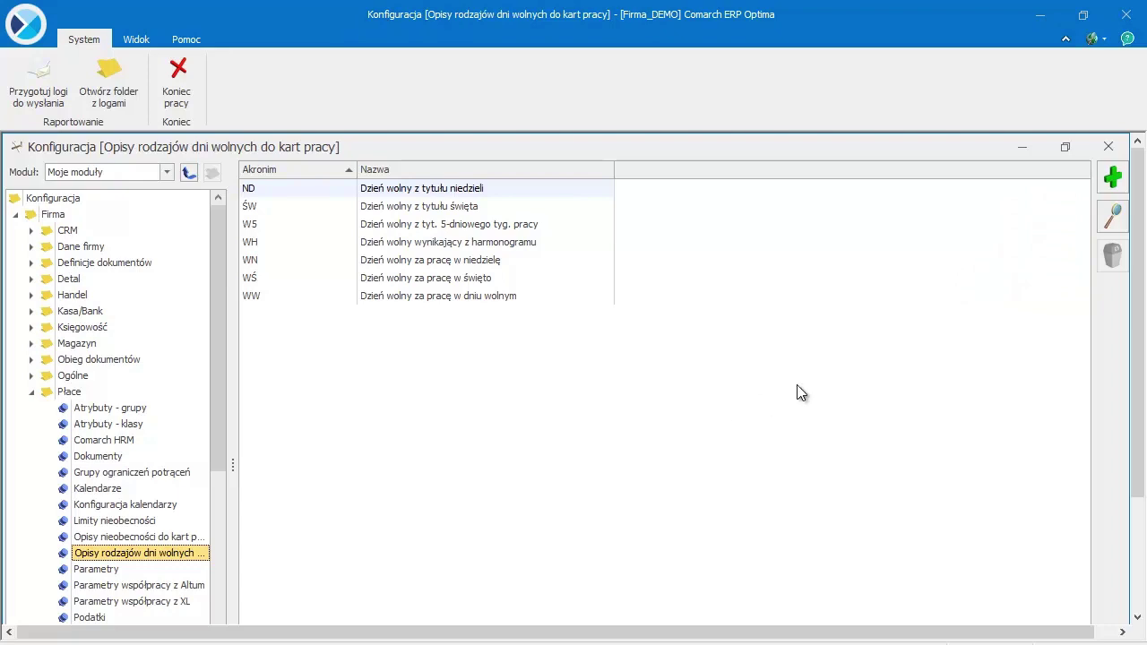
# Step: Add a day-off type with symbol ŚS and name "Wolne za święto wypadające w sobotę", and save it
pyautogui.click(1109, 176)
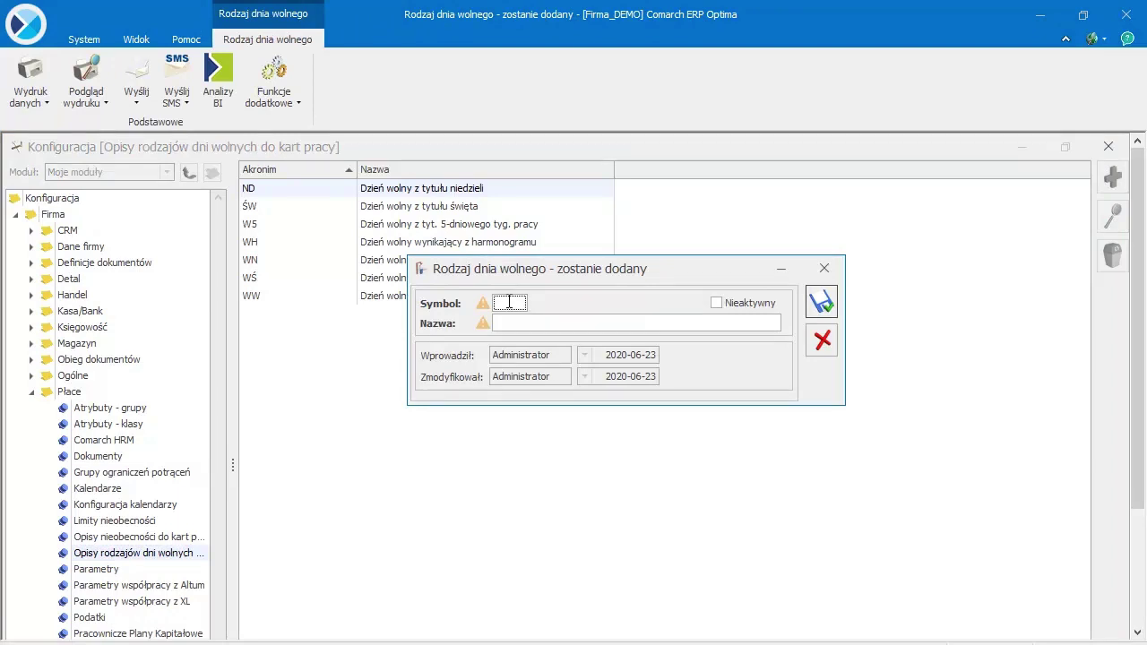
pyautogui.write('ŚS')
pyautogui.press('Tab')
pyautogui.press('Tab')
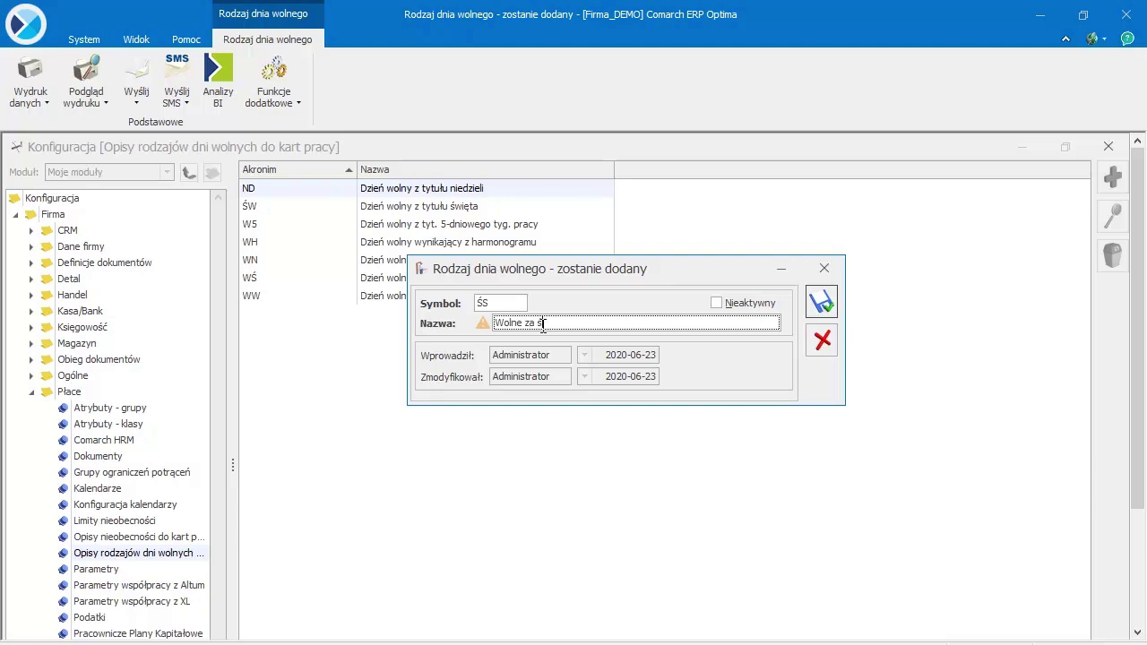
pyautogui.write('Wolne za święto wypa')
pyautogui.press('BackSpace')
pyautogui.write('ę')
pyautogui.click(821, 303)
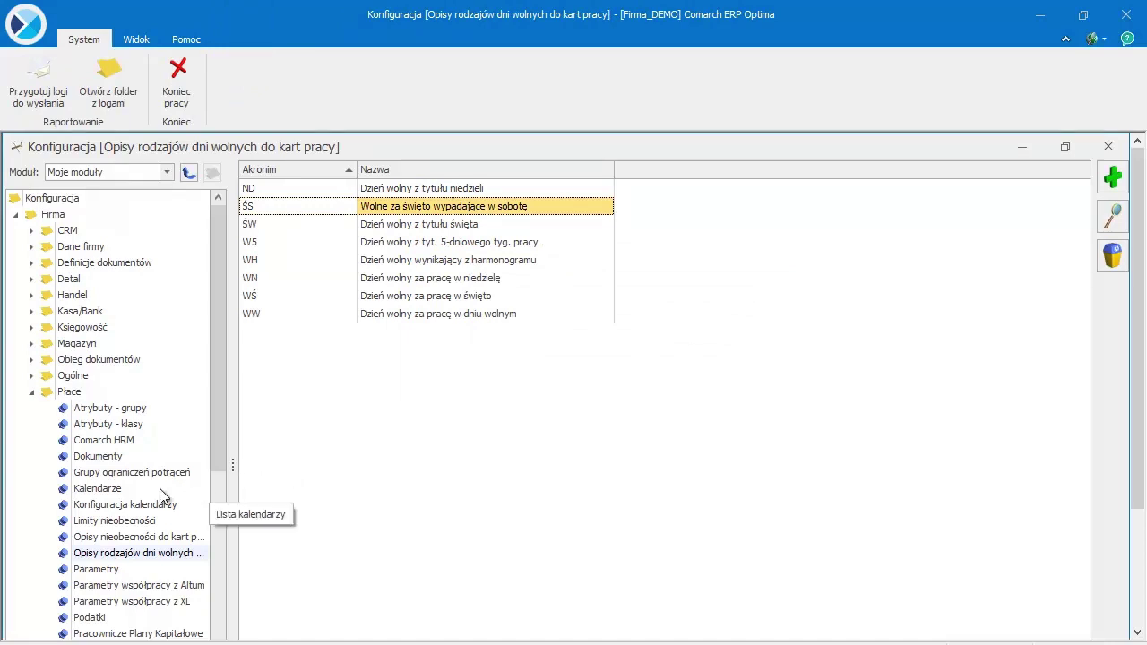
# Step: Open the Standard calendar's June 2020 plan and check the day type and day-off type of Saturday 6 June
pyautogui.click(98, 488)
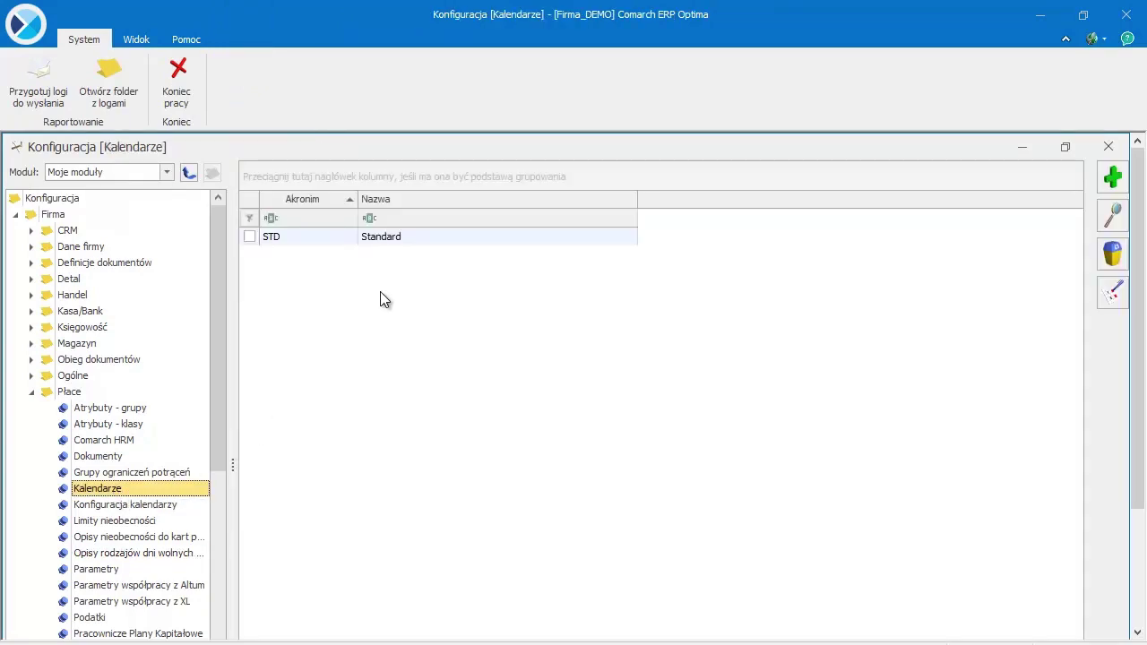
pyautogui.doubleClick(394, 238)
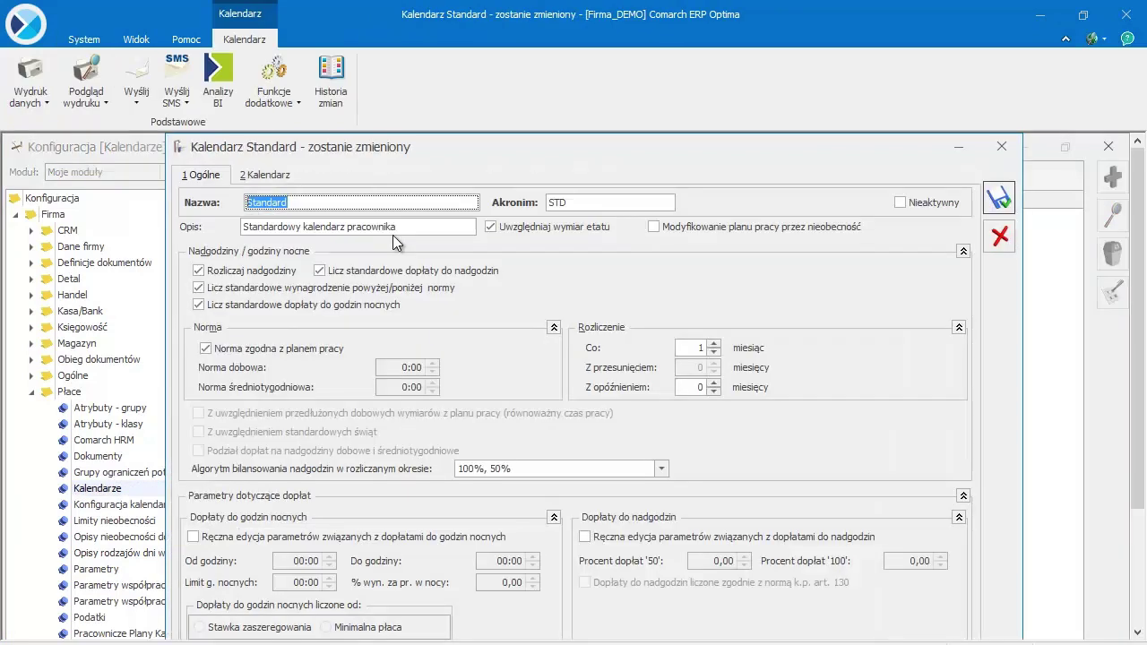
pyautogui.click(269, 177)
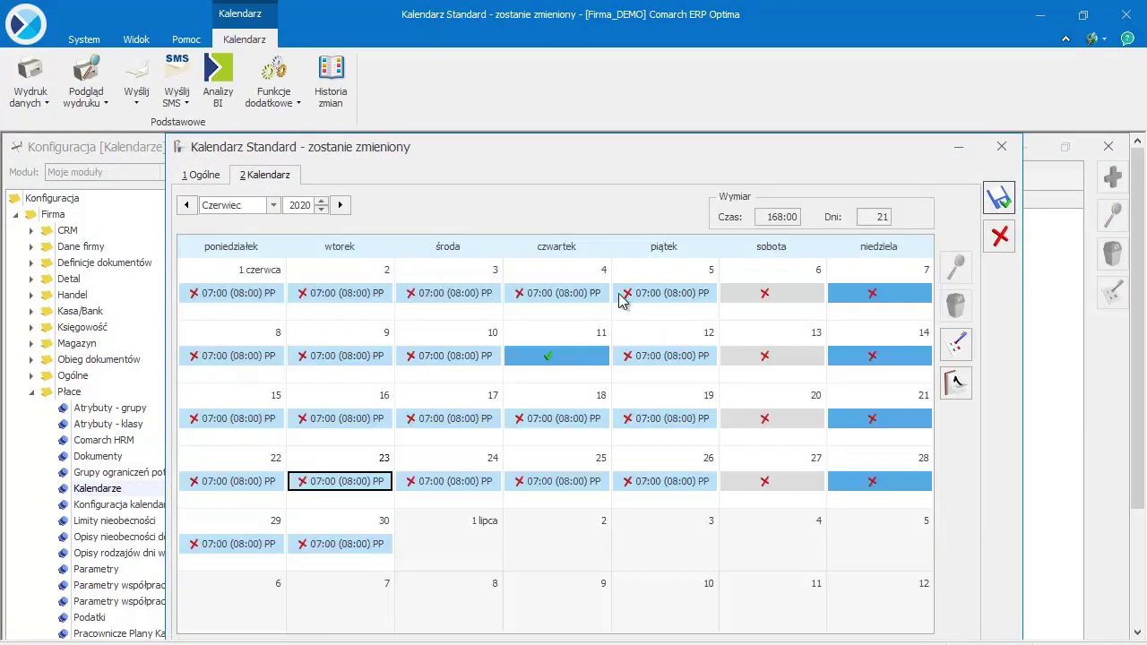
pyautogui.click(749, 295)
pyautogui.click(955, 268)
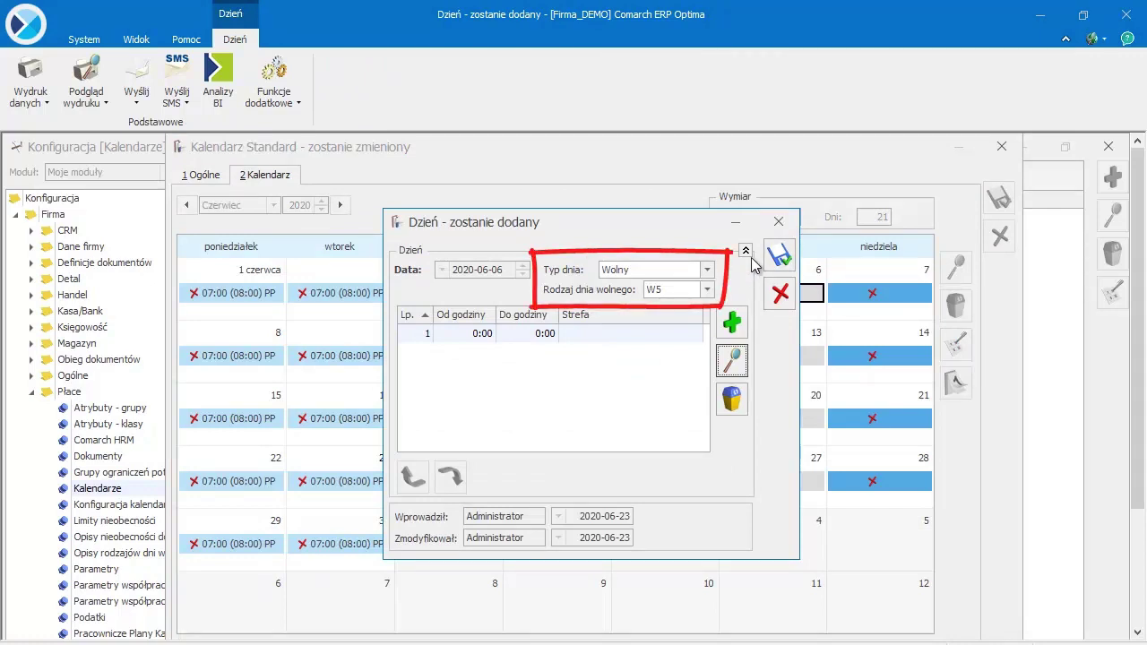
pyautogui.click(778, 223)
# Step: Check the day type and day-off type set for Sunday 7 June in the Standard calendar
pyautogui.click(833, 285)
pyautogui.click(955, 267)
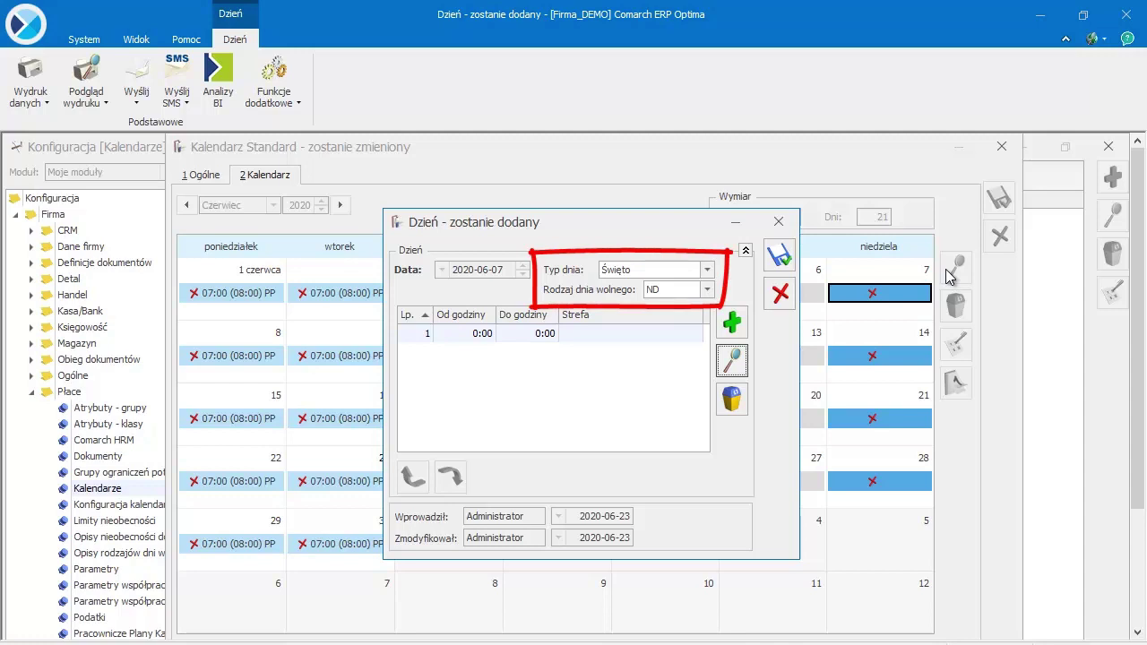
pyautogui.click(779, 256)
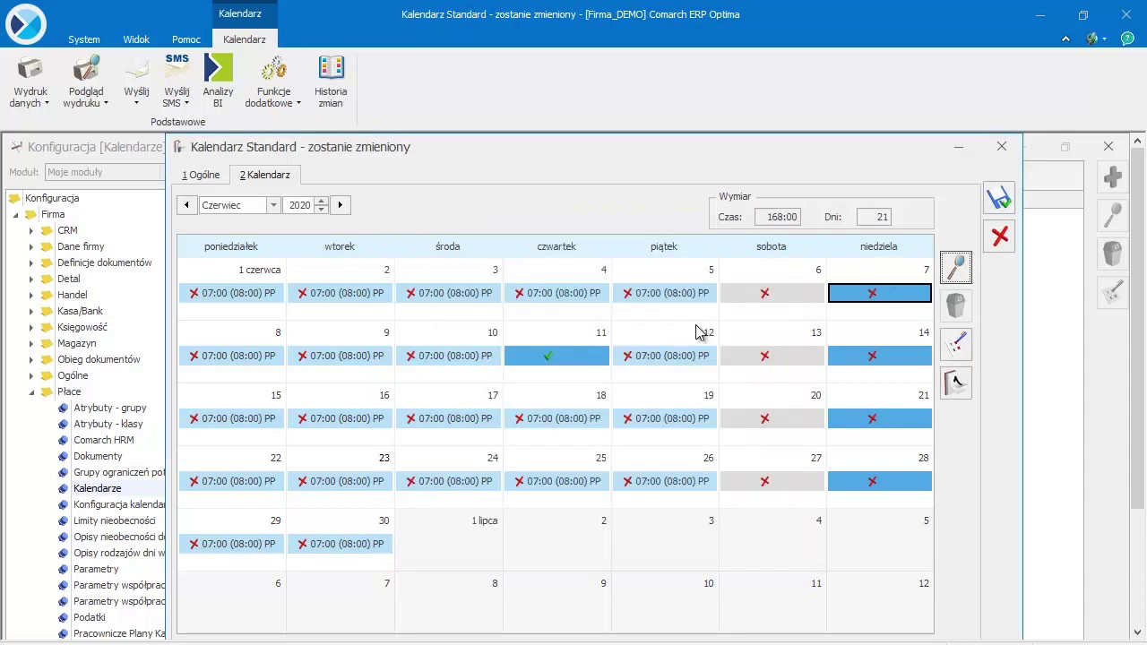
# Step: Check the day type and day-off type of the 11 June holiday, and close the Standard calendar
pyautogui.doubleClick(594, 362)
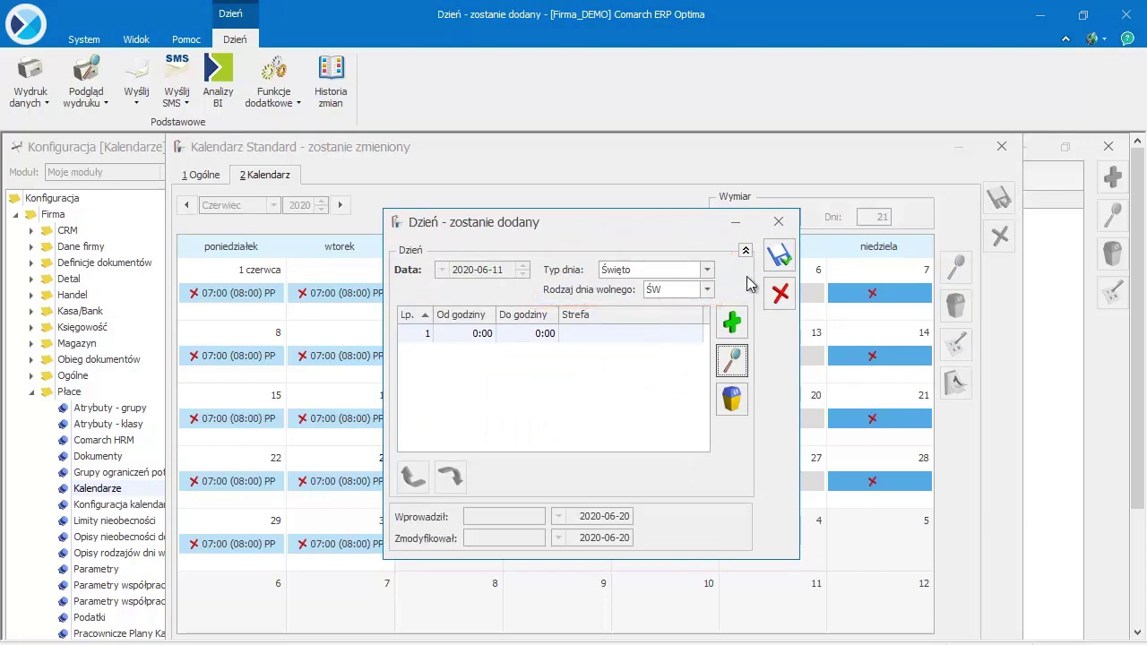
pyautogui.click(778, 221)
pyautogui.click(1001, 146)
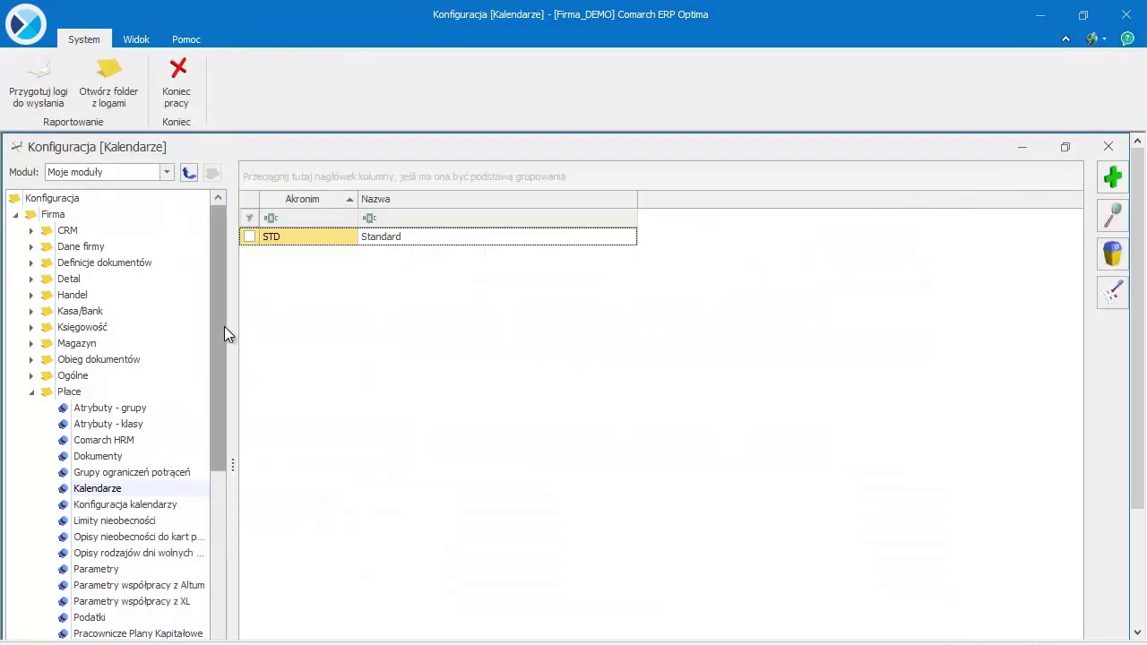
# Step: Create a new calendar series (Serie kalendarzy) with both name and symbol set to 7/35
pyautogui.scroll(-4, 228, 333)
pyautogui.click(133, 488)
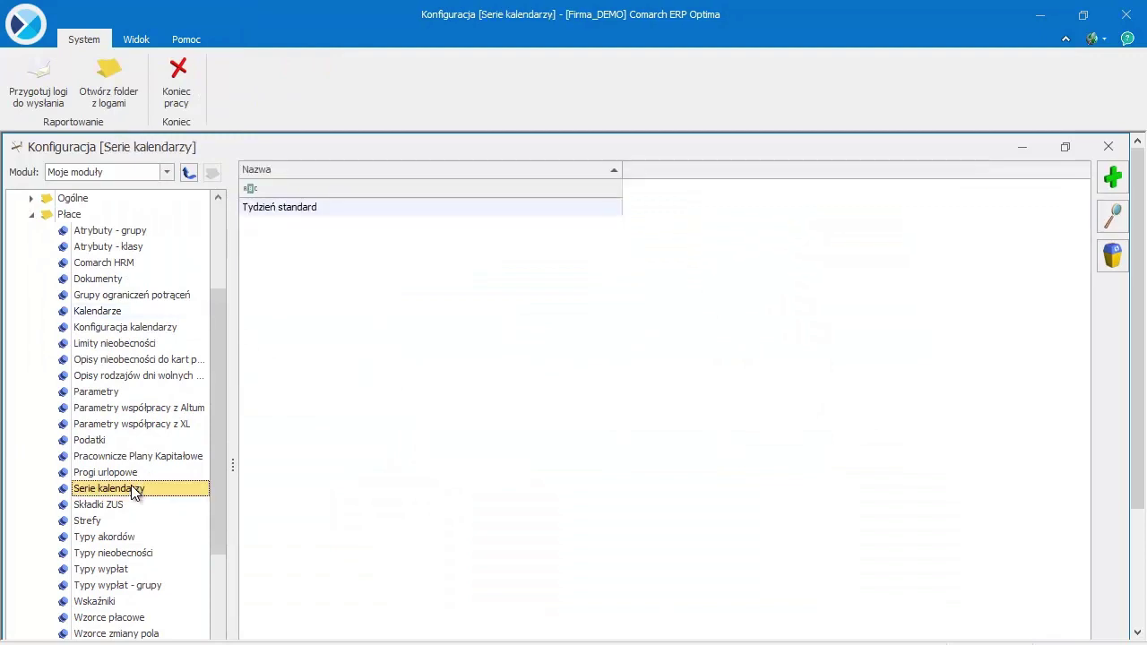
pyautogui.click(1111, 179)
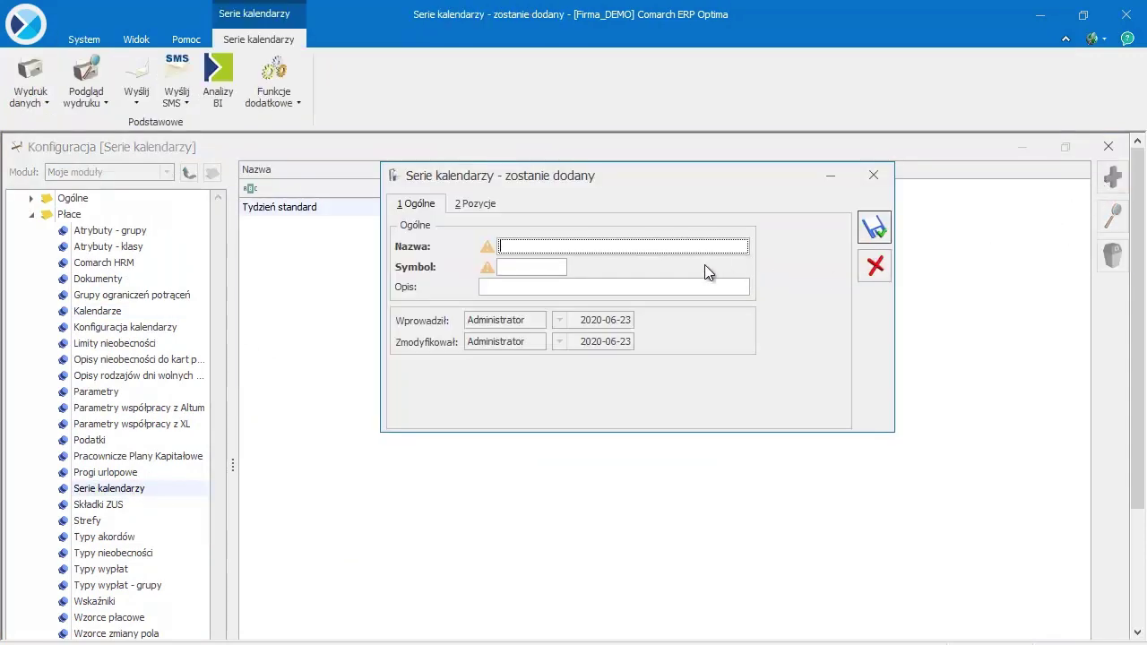
pyautogui.write('7/35')
pyautogui.click(527, 266)
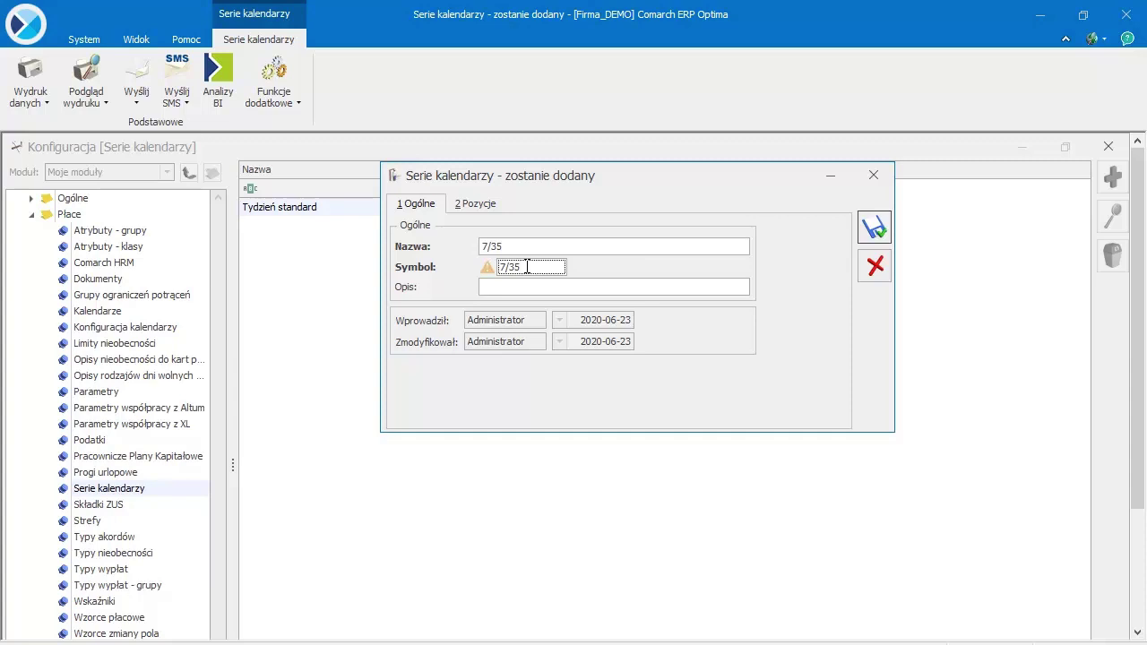
# Step: Add day 1 to the series positions as a working day (Pracy) from 7:00 to 14:00
pyautogui.click(475, 203)
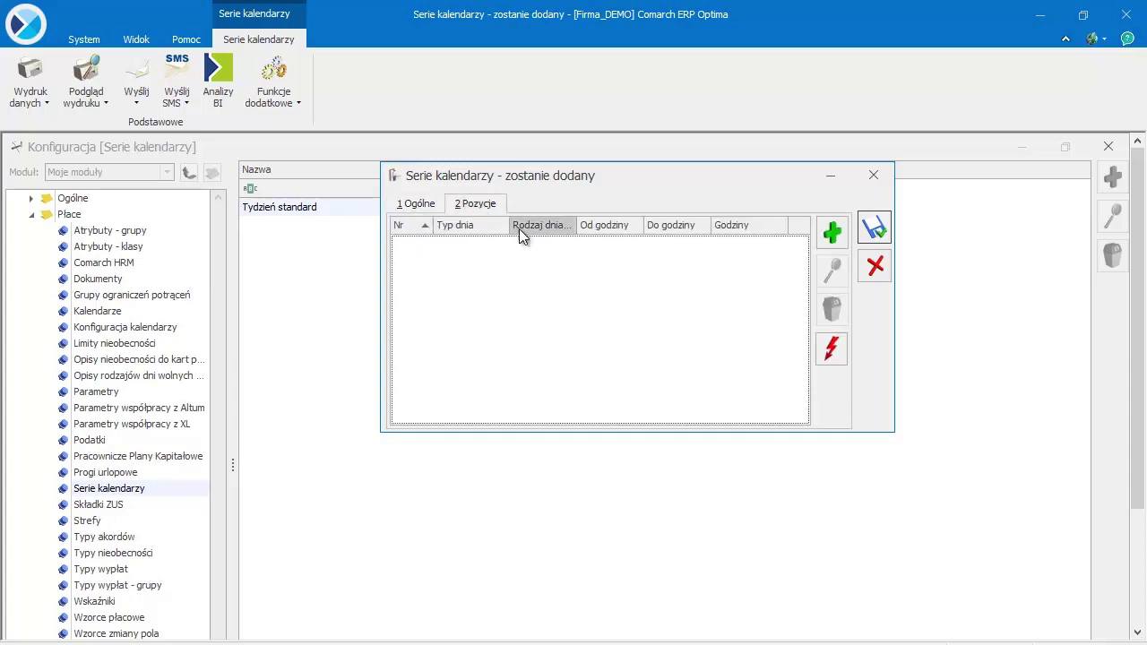
pyautogui.click(832, 232)
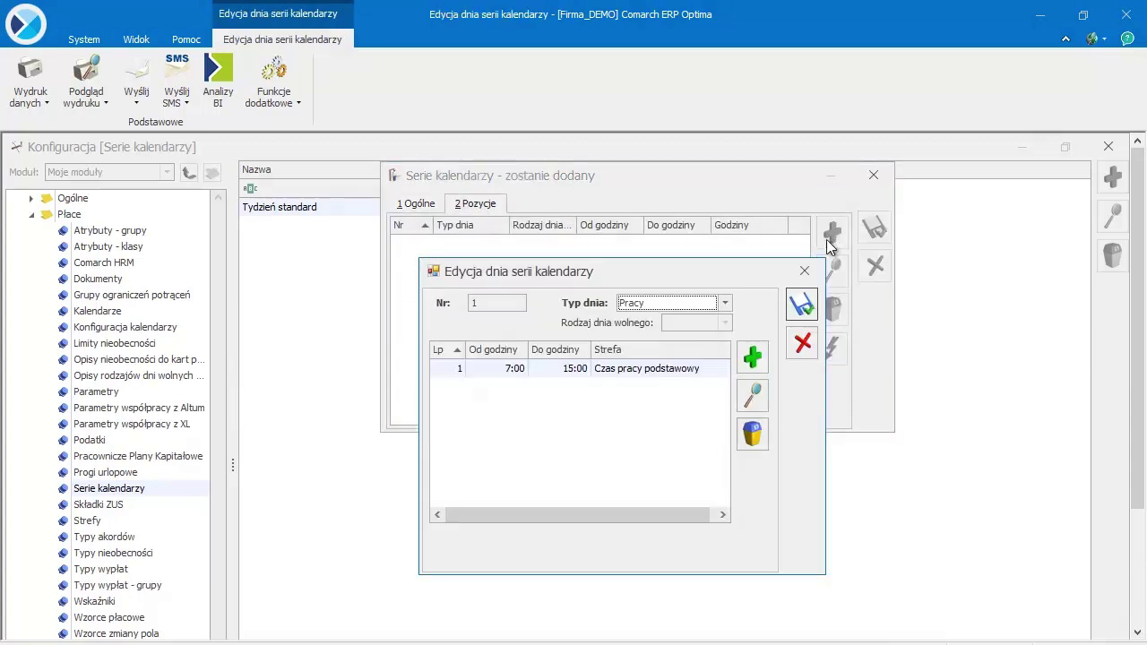
pyautogui.click(720, 367)
pyautogui.click(753, 395)
pyautogui.click(718, 387)
pyautogui.click(789, 332)
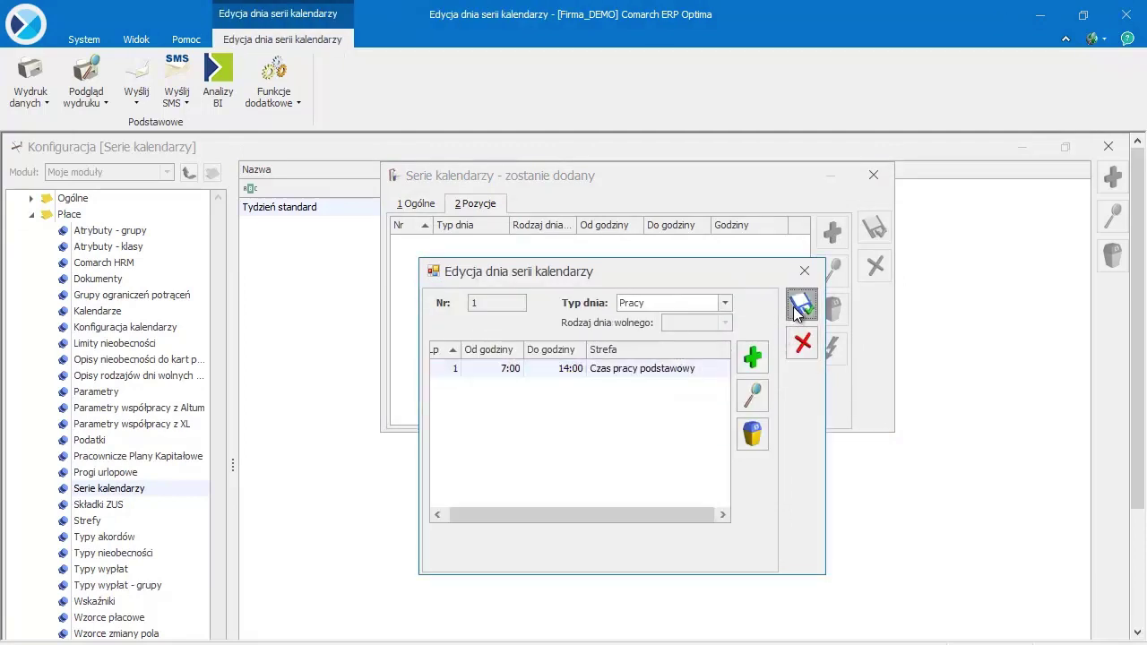
pyautogui.click(799, 303)
# Step: Add day 2 to the series as a working day from 7:00 to 14:00
pyautogui.click(832, 232)
pyautogui.click(720, 369)
pyautogui.click(753, 395)
pyautogui.click(718, 386)
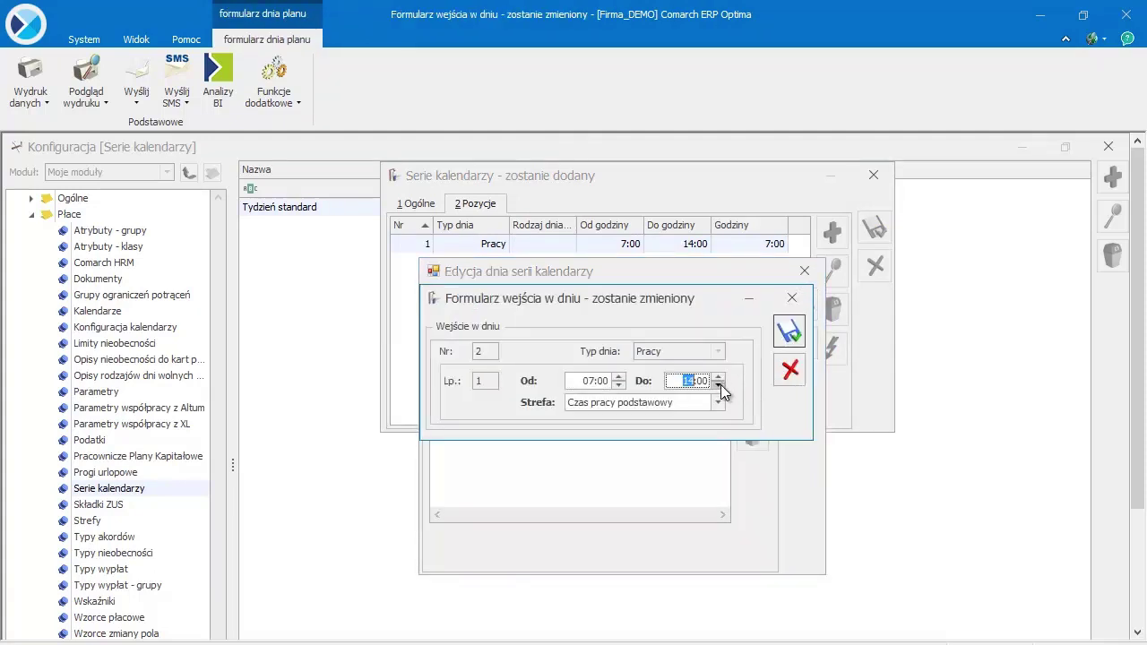
pyautogui.click(789, 333)
pyautogui.click(800, 303)
# Step: Add day 3 to the series as a working day from 7:00 to 14:00
pyautogui.click(832, 232)
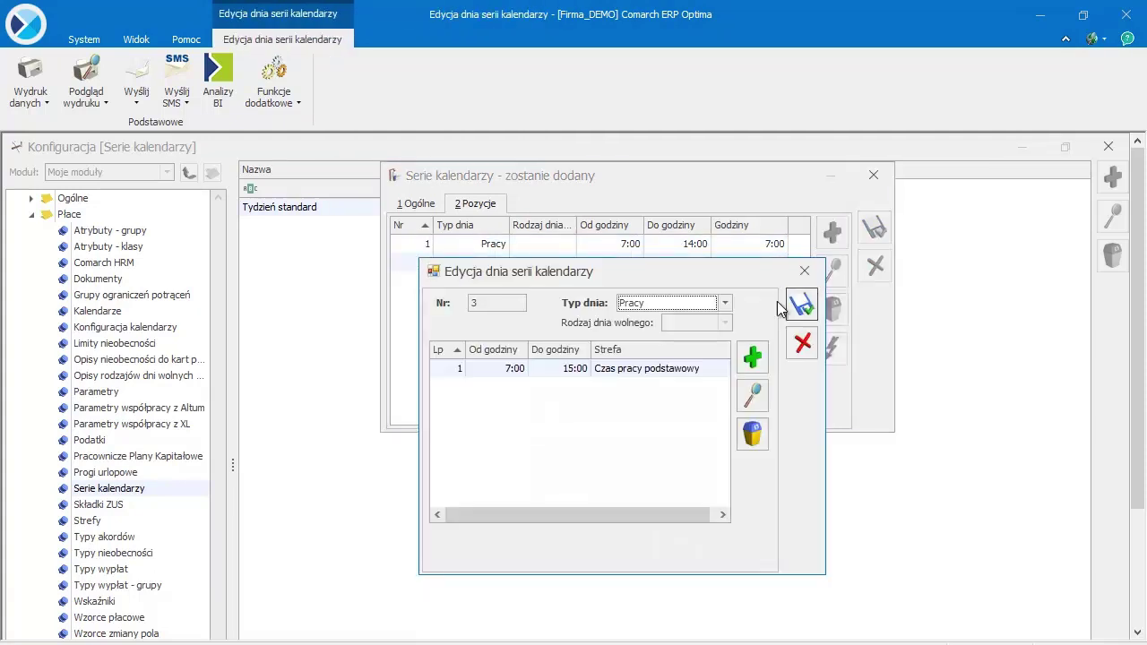
pyautogui.click(719, 369)
pyautogui.click(751, 393)
pyautogui.click(719, 387)
pyautogui.click(789, 333)
pyautogui.click(798, 303)
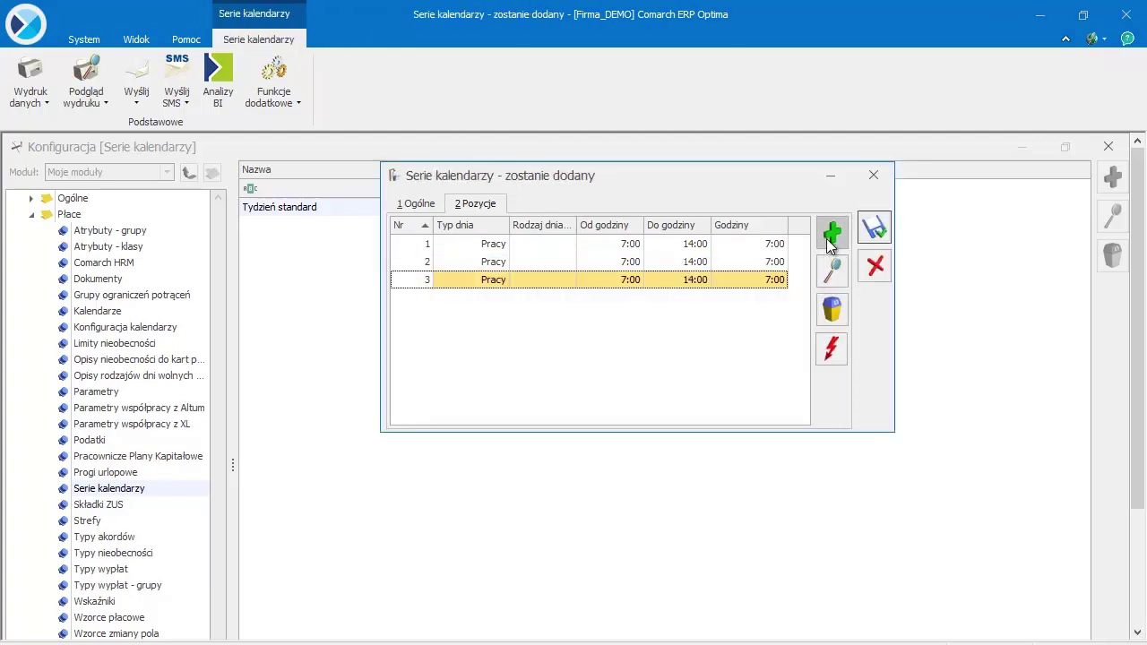
# Step: Add day 4 to the series as a working day from 7:00 to 14:00
pyautogui.click(831, 235)
pyautogui.click(710, 368)
pyautogui.click(752, 396)
pyautogui.click(718, 386)
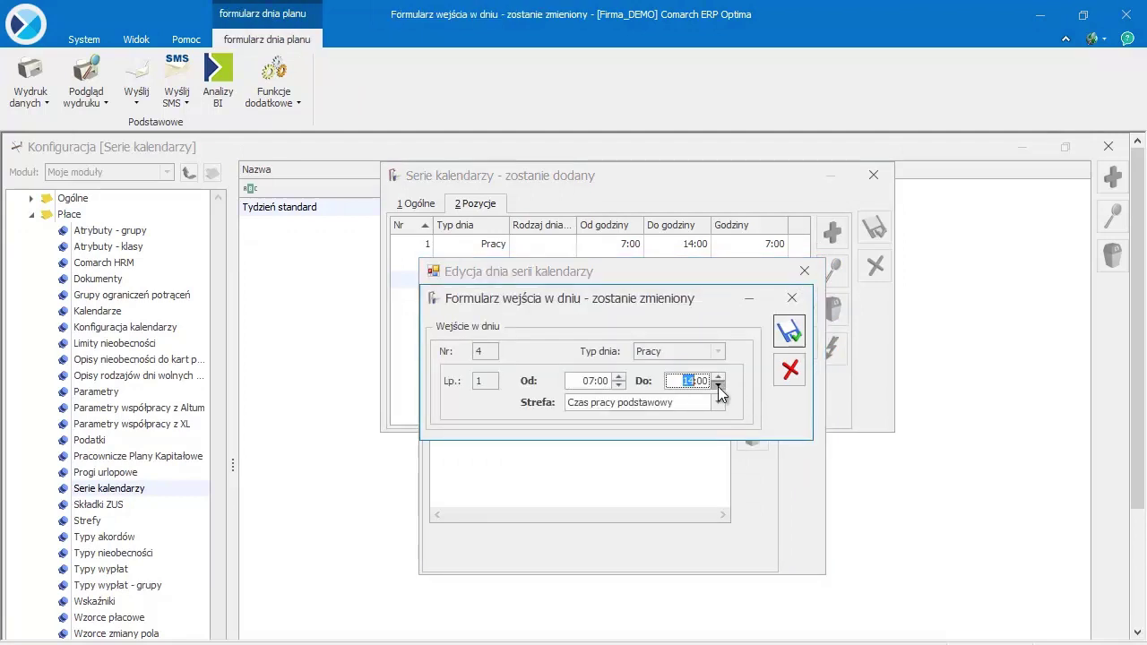
pyautogui.click(790, 330)
pyautogui.click(802, 305)
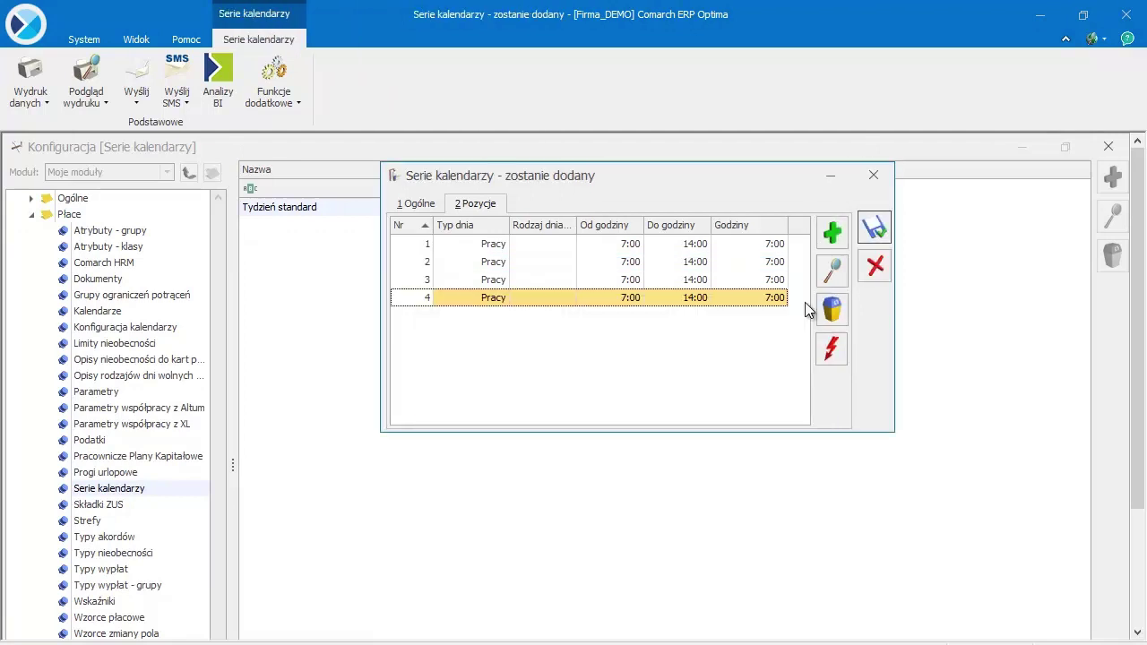
# Step: Add day 5 to the series as a working day from 7:00 to 14:00
pyautogui.click(831, 233)
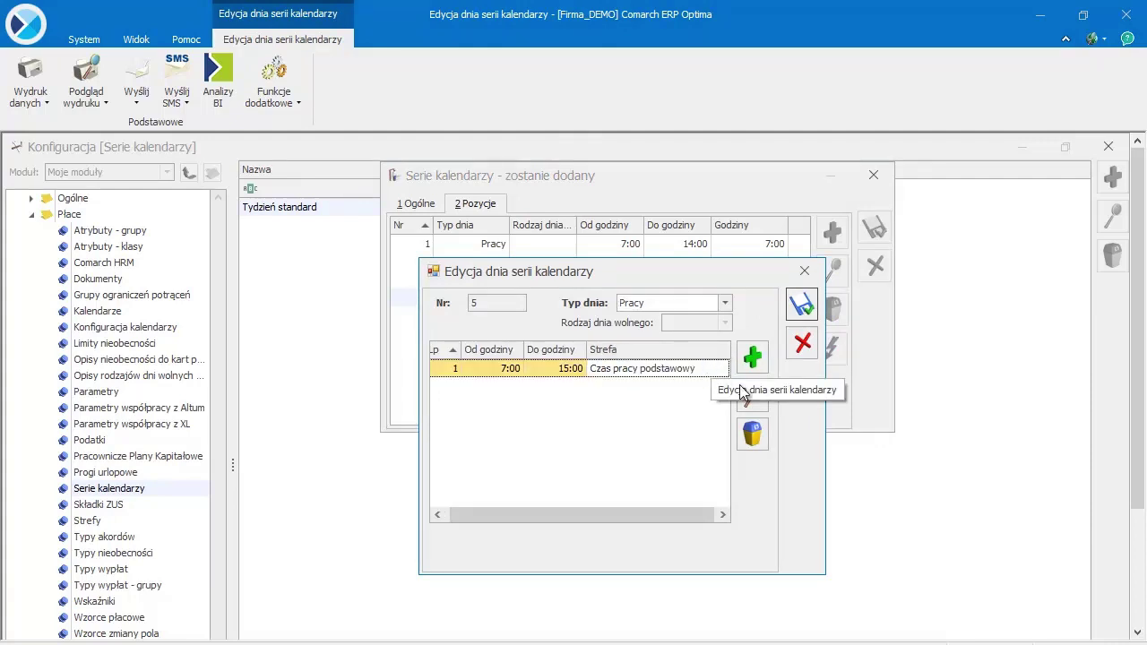
pyautogui.click(754, 396)
pyautogui.click(718, 385)
pyautogui.click(790, 332)
pyautogui.click(801, 308)
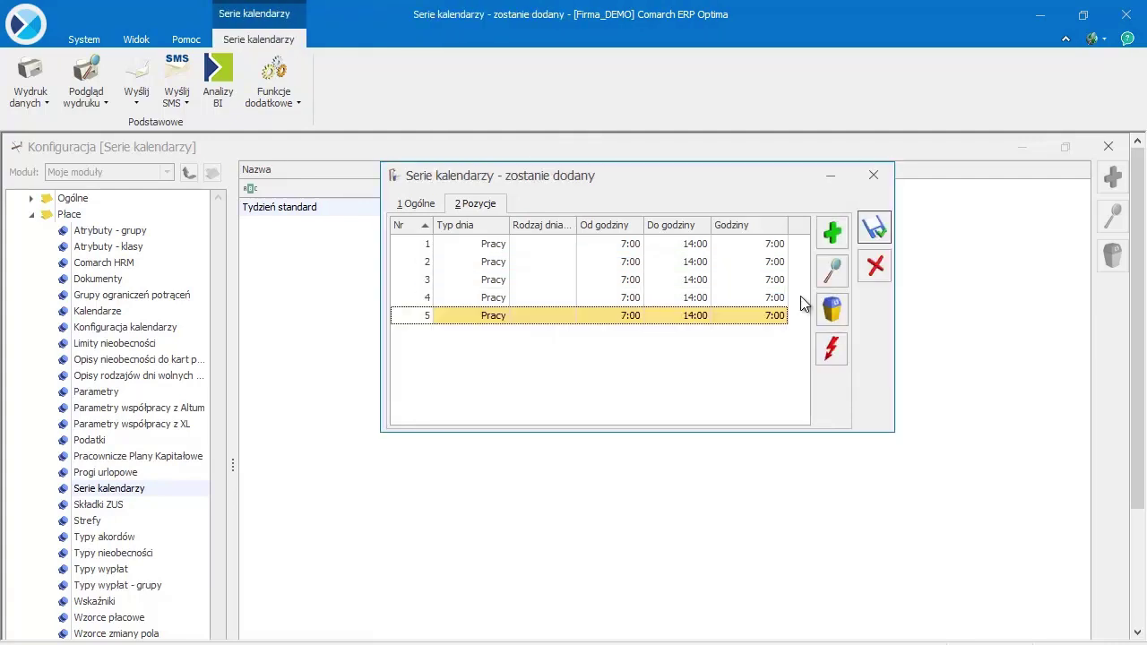
# Step: Add day 6 to the series with day type Wolny and day-off type W5
pyautogui.click(832, 233)
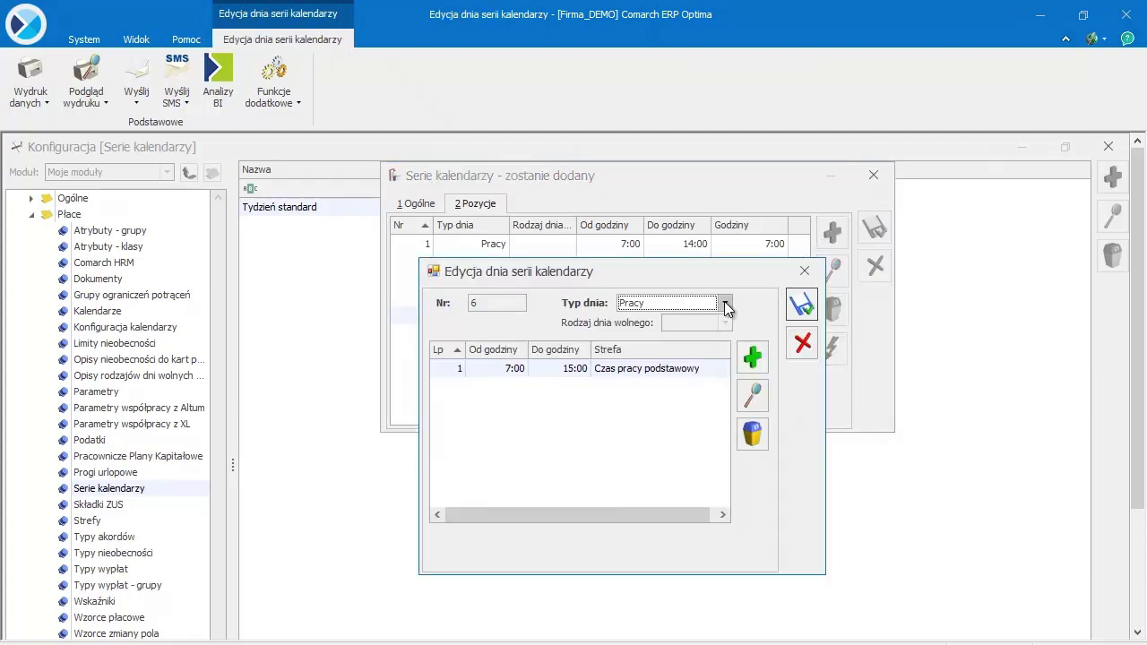
pyautogui.click(726, 307)
pyautogui.click(710, 329)
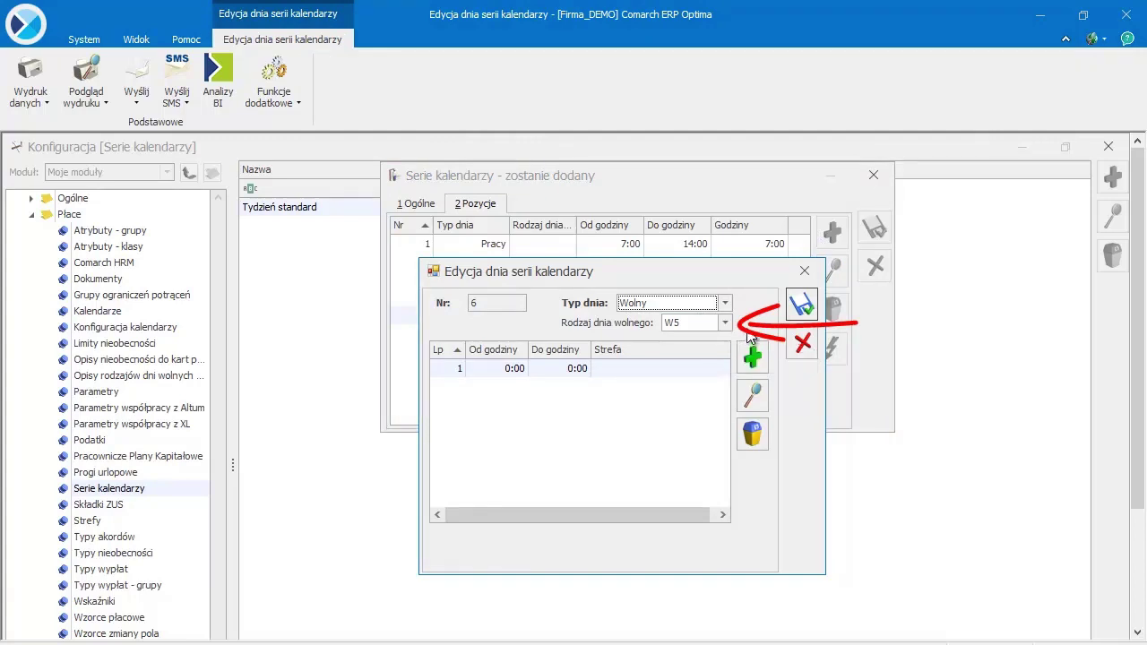
pyautogui.click(792, 307)
# Step: Add day 7 with day type Święto and day-off type ND, and save the 7/35 series
pyautogui.click(832, 233)
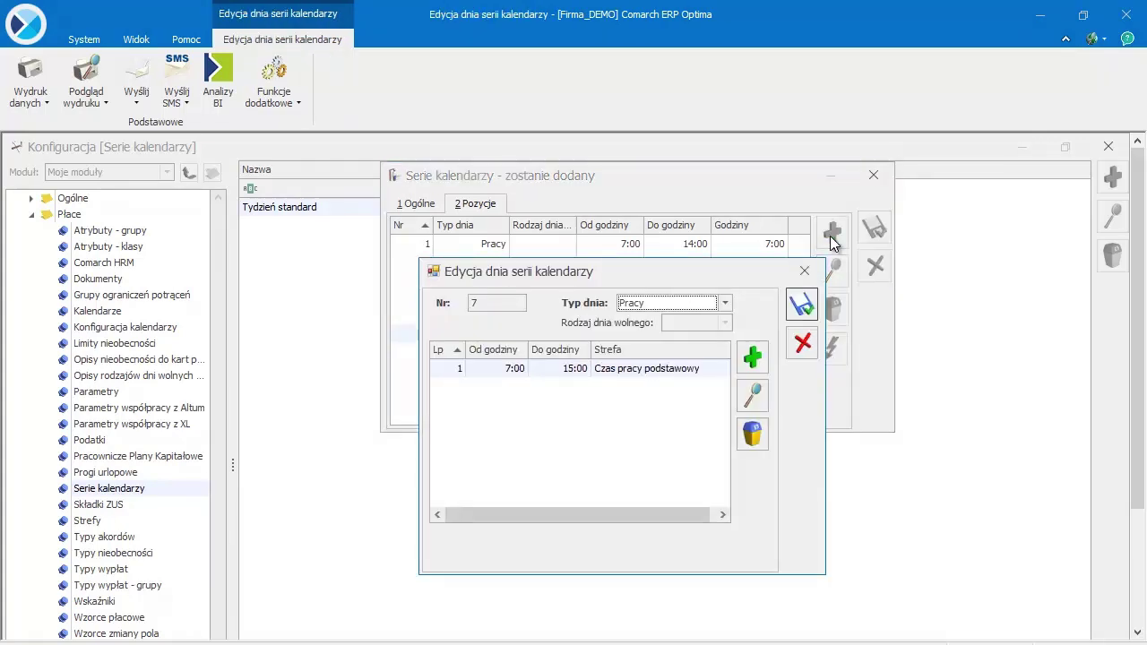
pyautogui.click(727, 303)
pyautogui.click(723, 338)
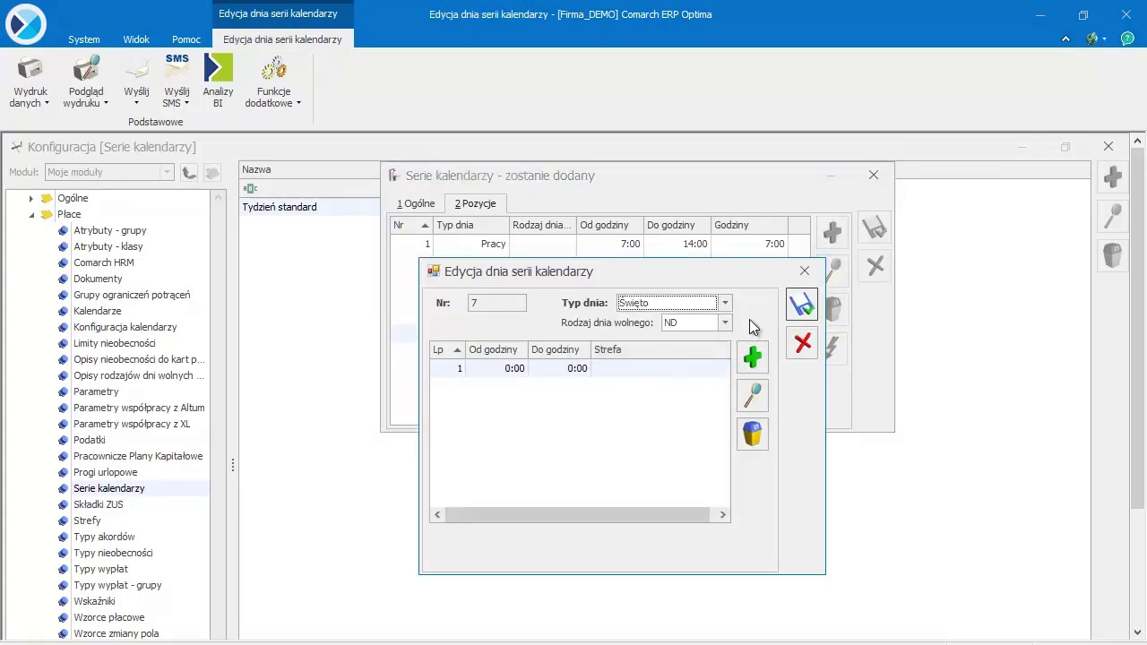
pyautogui.click(800, 303)
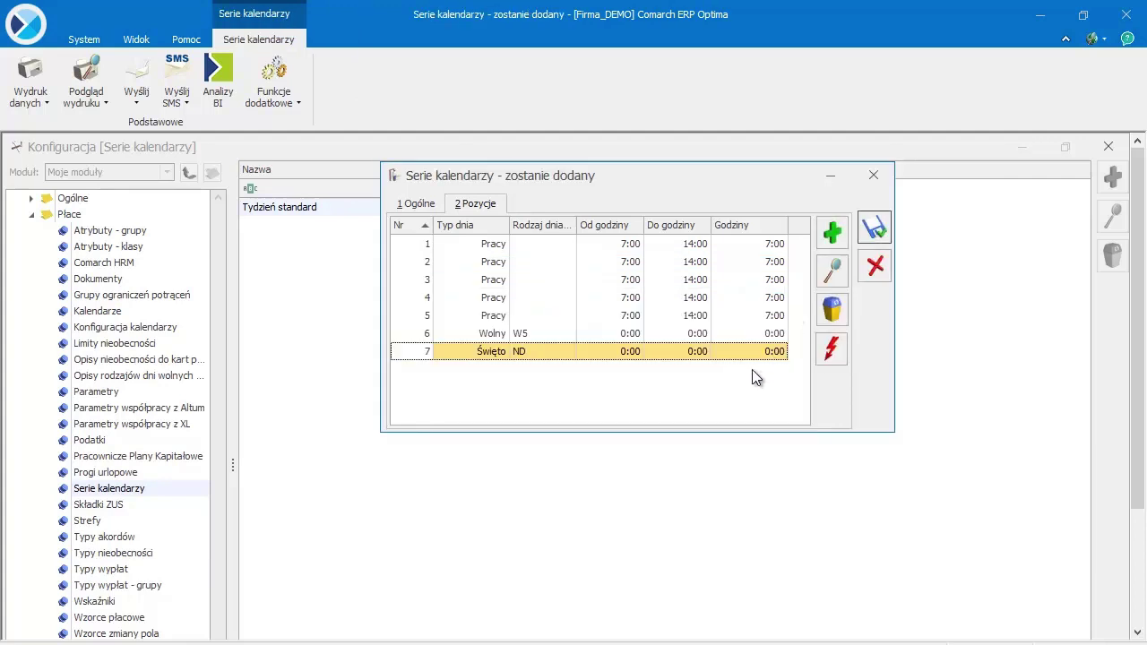
pyautogui.click(874, 229)
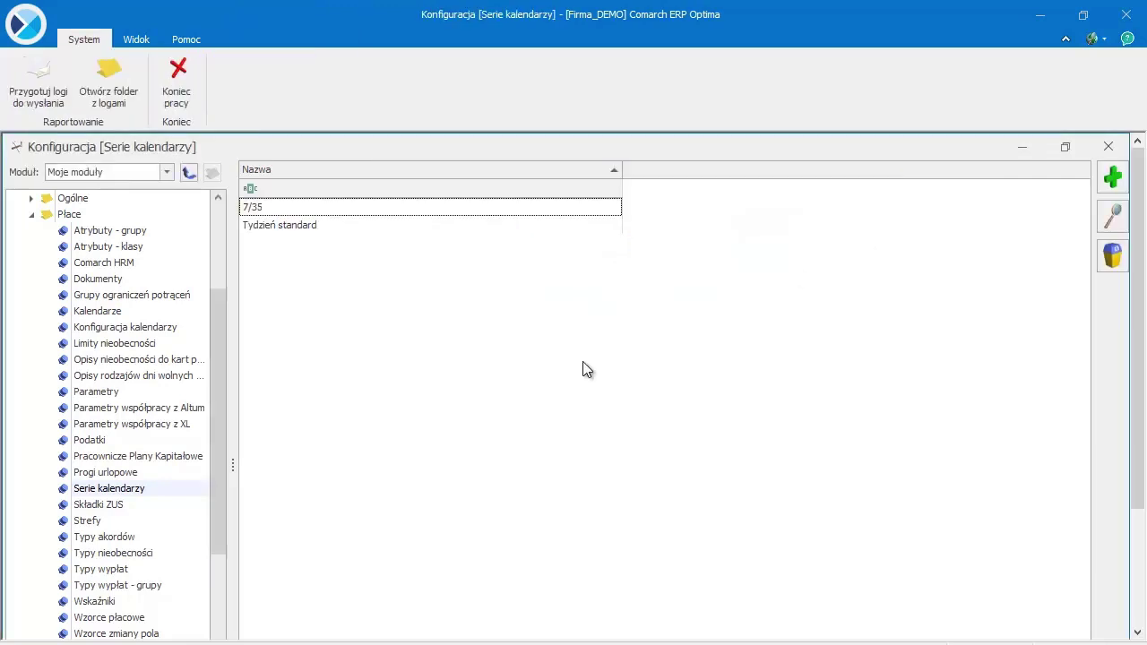
# Step: Add a new payroll calendar with the name 7/35 and the acronym 7/35
pyautogui.click(115, 314)
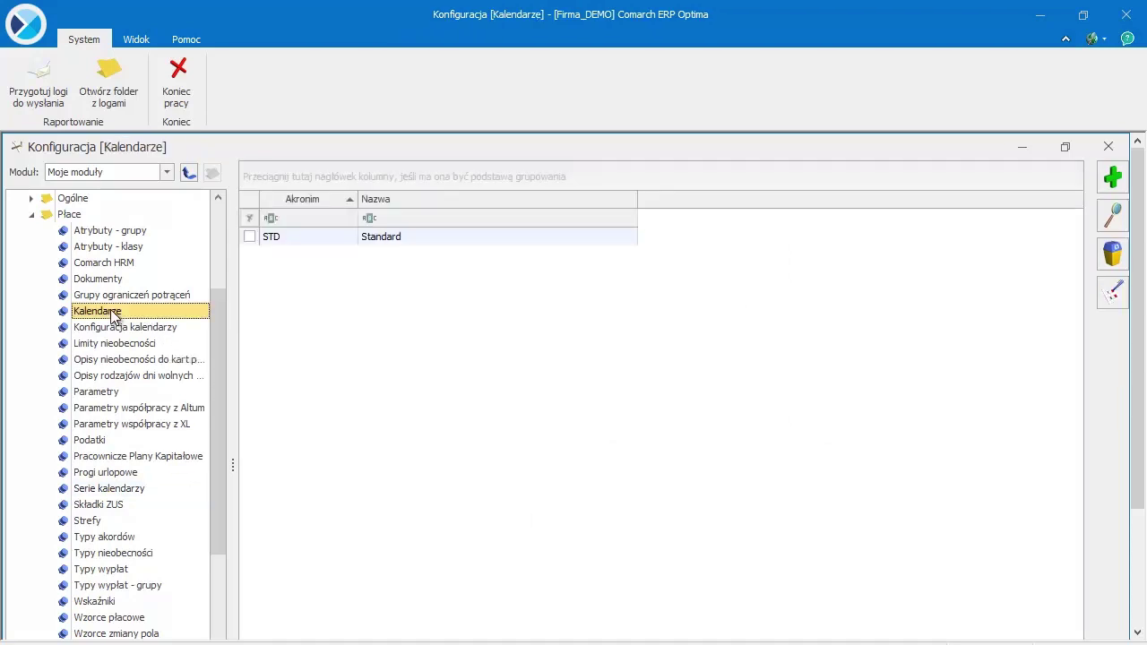
pyautogui.click(1109, 182)
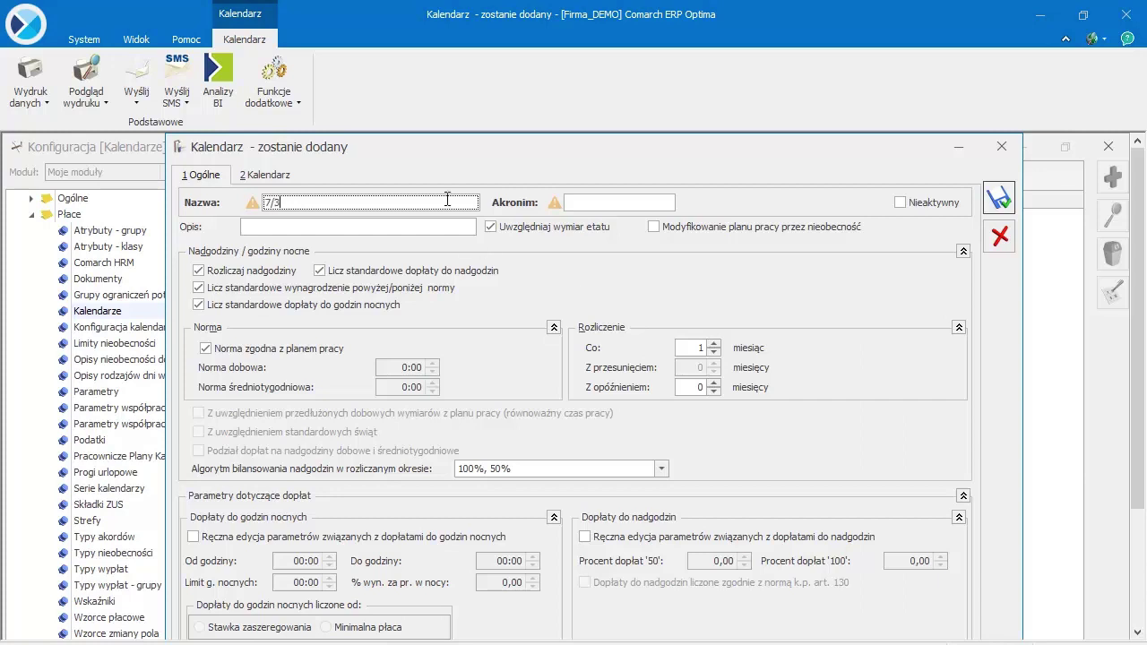
pyautogui.click(588, 203)
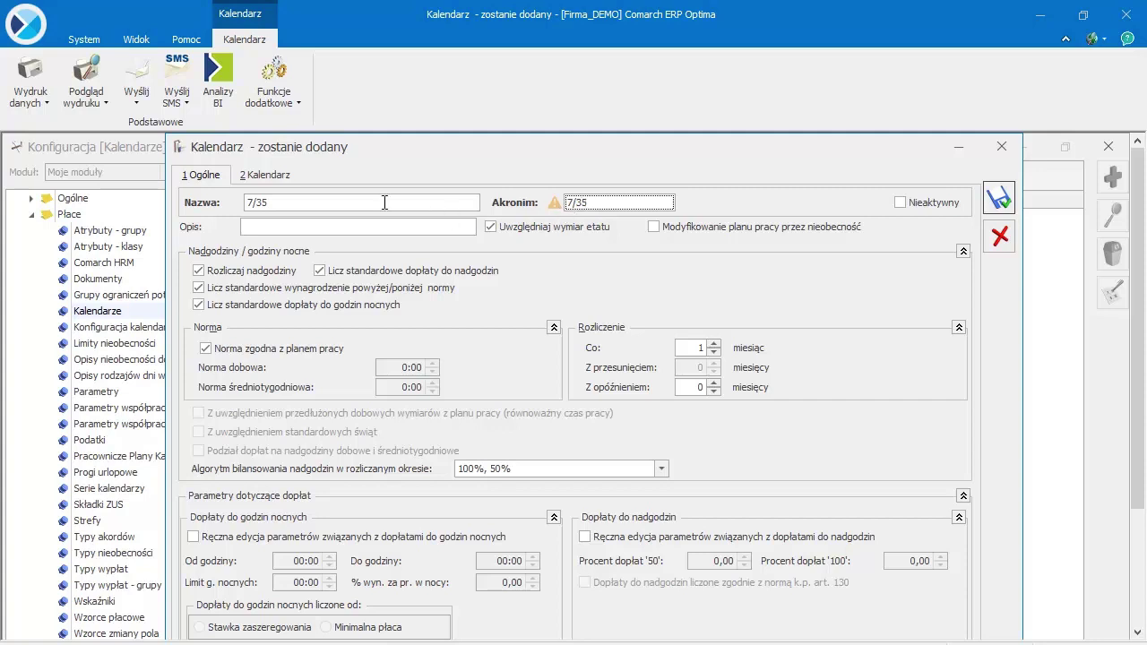
# Step: From the January 2020 view, set up a series insertion until 2020-12-31, with Niedziele i święta and Dni wolne not kept unchanged
pyautogui.click(283, 178)
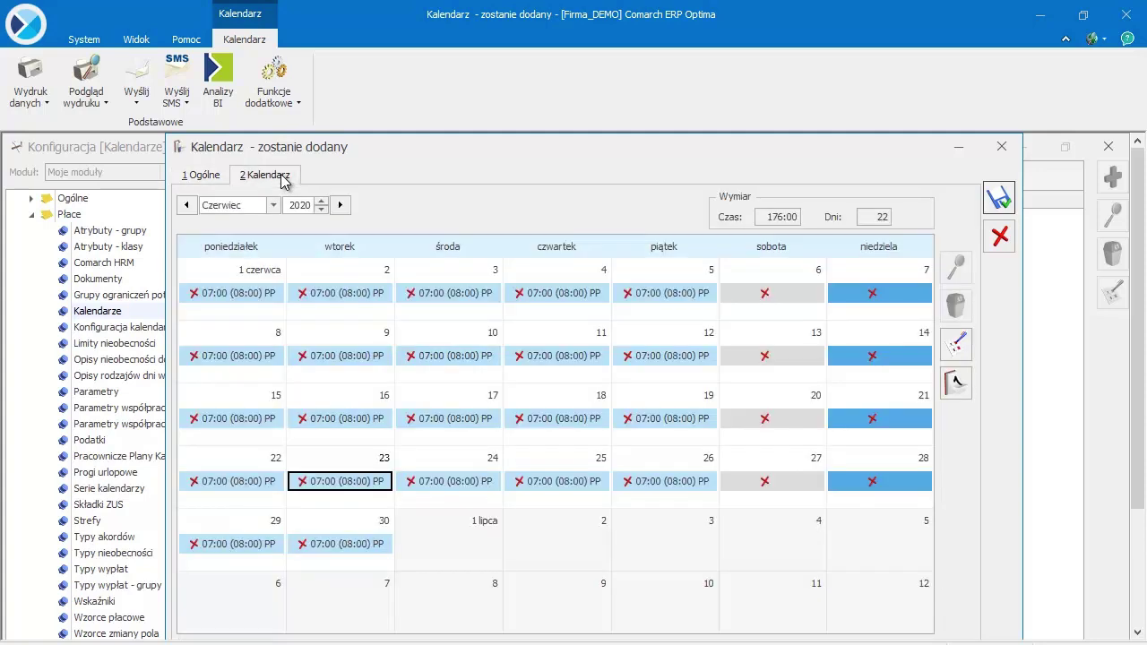
pyautogui.click(272, 205)
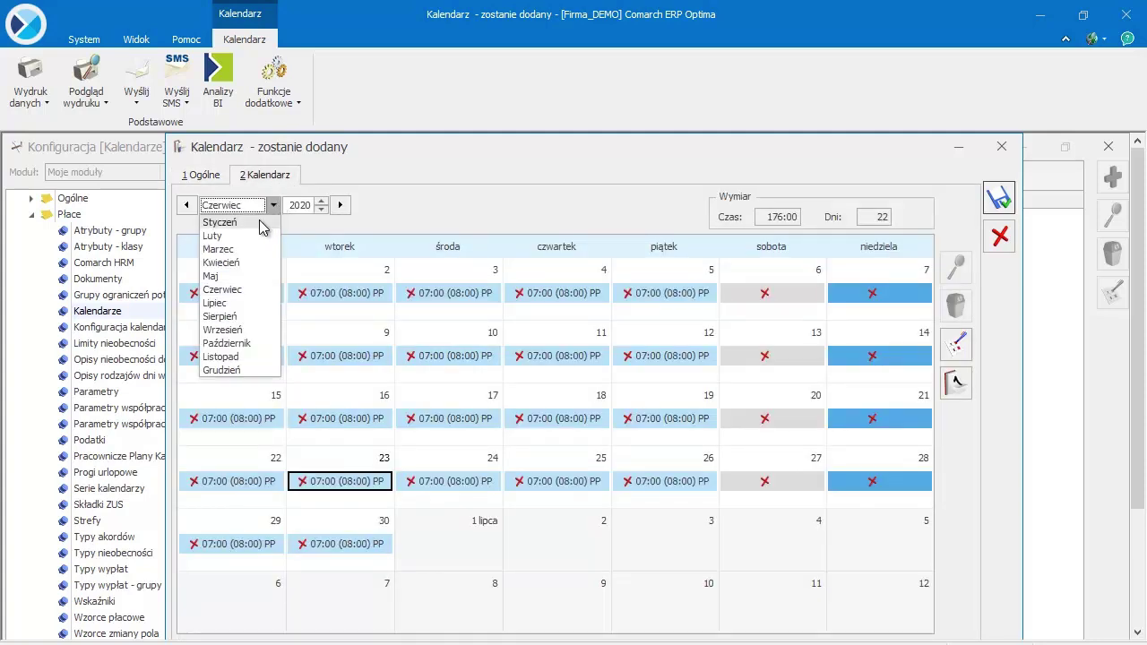
pyautogui.click(263, 224)
pyautogui.click(259, 291)
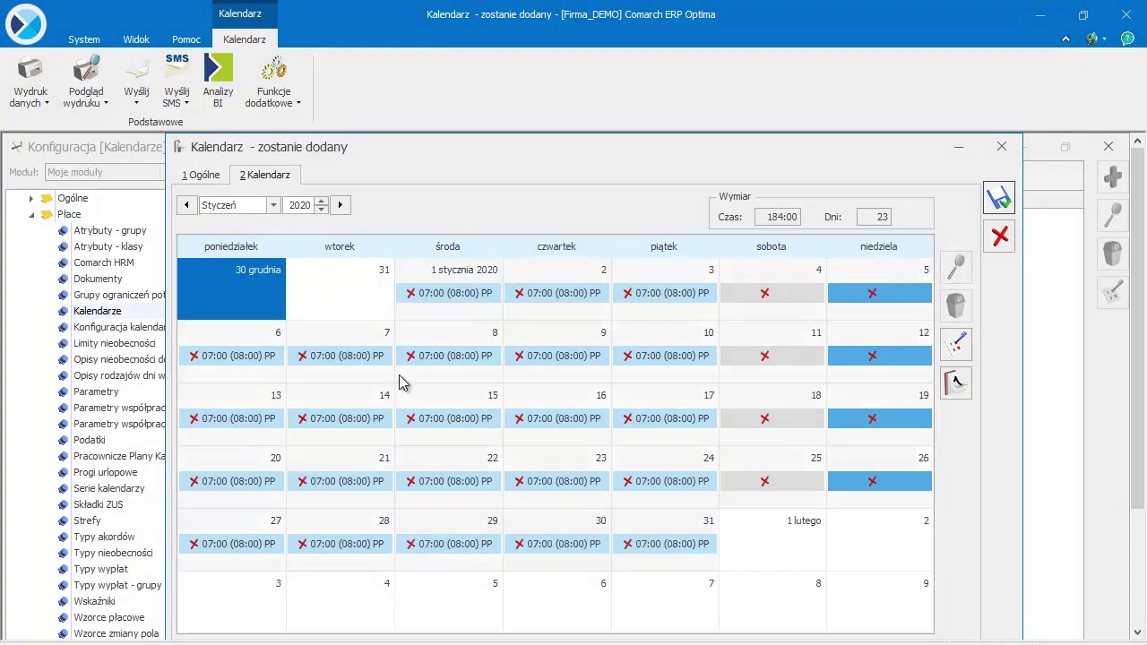
pyautogui.click(956, 383)
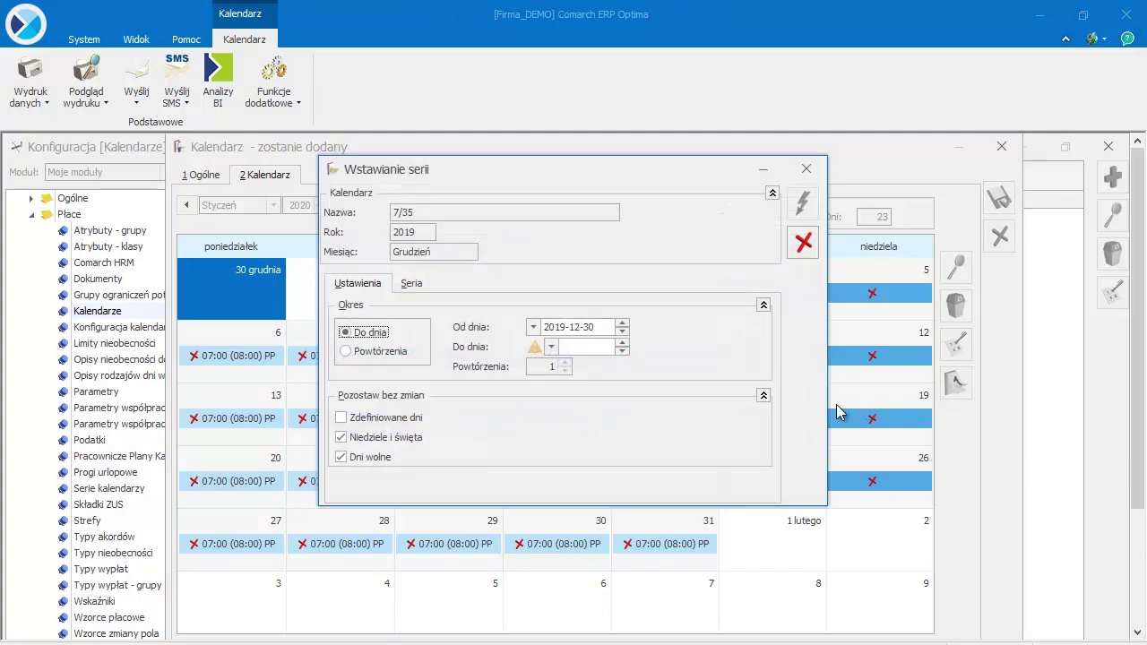
pyautogui.click(568, 348)
pyautogui.write('020-12-31')
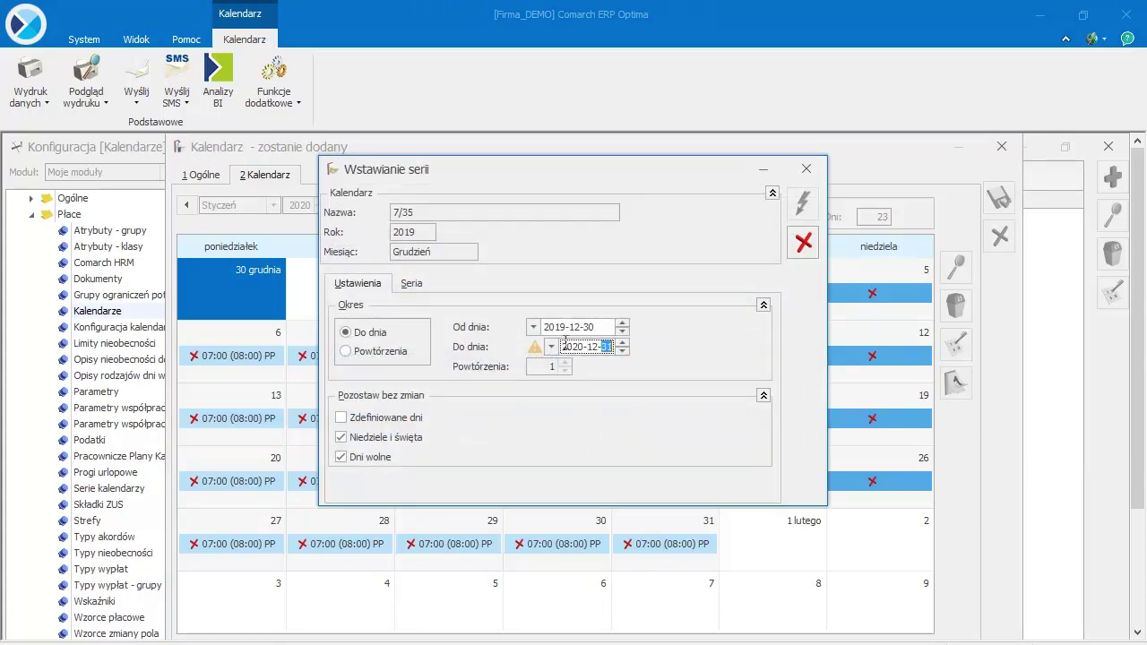
pyautogui.click(342, 438)
pyautogui.click(346, 457)
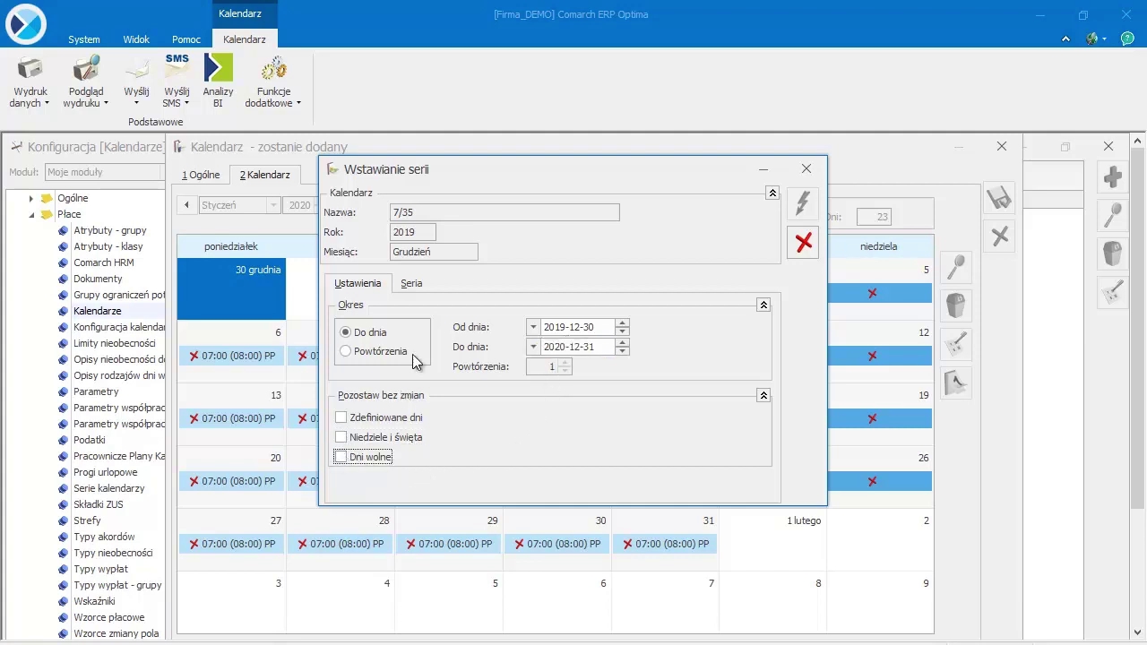
# Step: Choose the 7/35 series as the pattern and insert it into the calendar
pyautogui.click(415, 285)
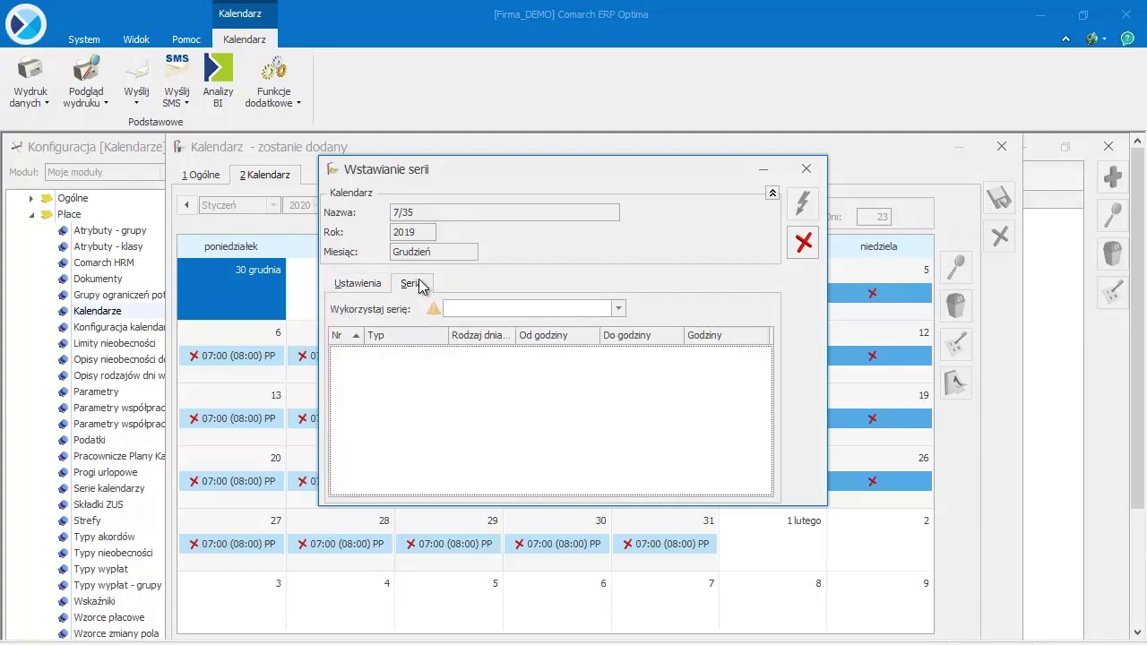
pyautogui.click(620, 309)
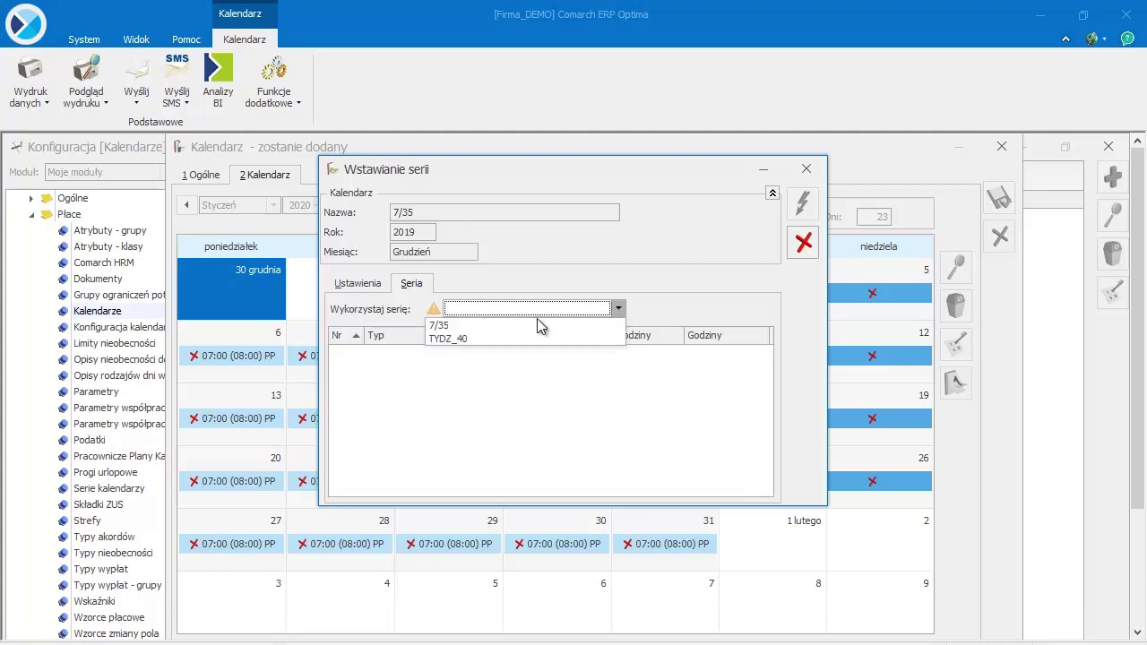
pyautogui.click(466, 324)
pyautogui.moveTo(520, 315)
pyautogui.mouseDown()
pyautogui.moveTo(521, 488)
pyautogui.moveTo(441, 488)
pyautogui.moveTo(506, 484)
pyautogui.mouseUp()
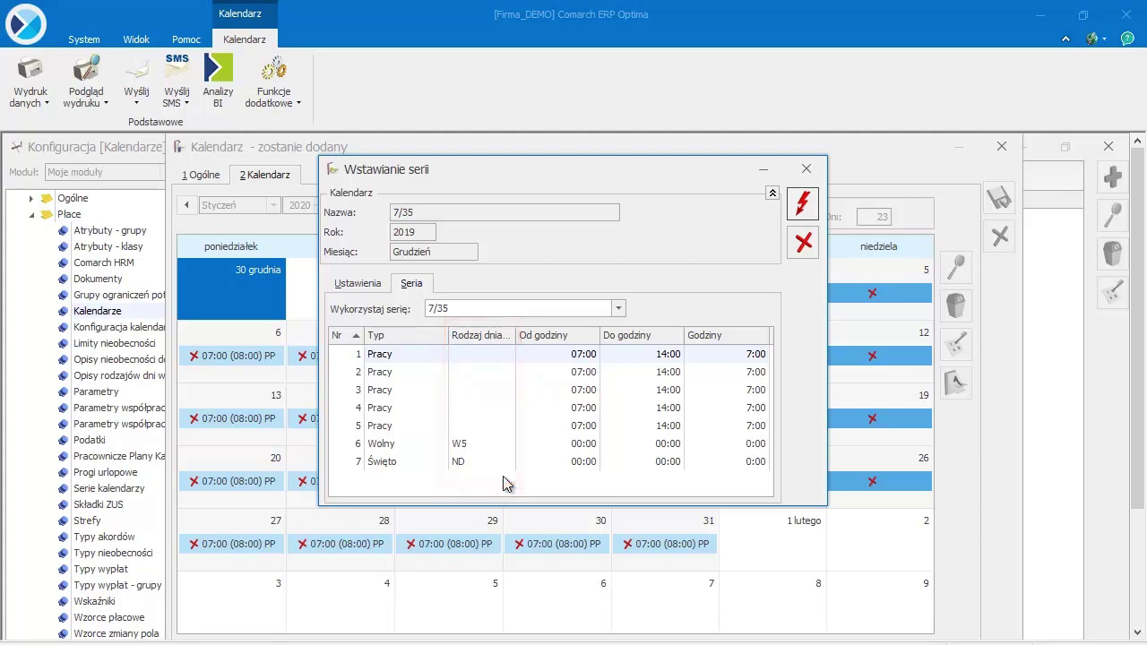
pyautogui.click(802, 206)
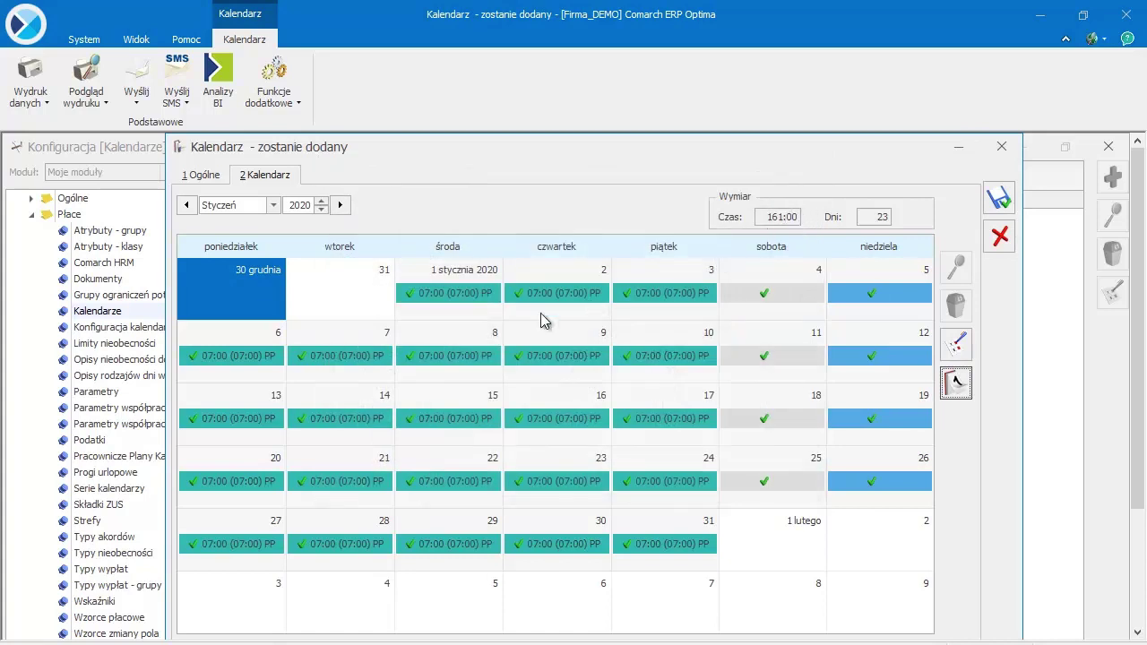
# Step: Apply the standard public holidays to the 7/35 calendar
pyautogui.click(475, 299)
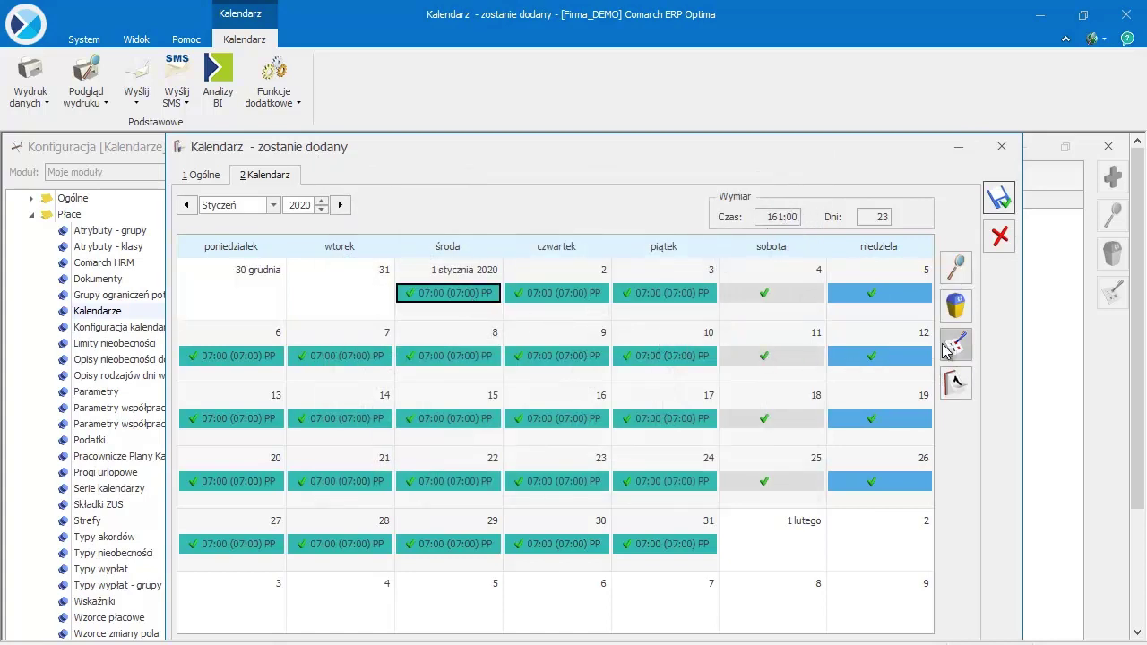
pyautogui.click(952, 347)
pyautogui.click(707, 260)
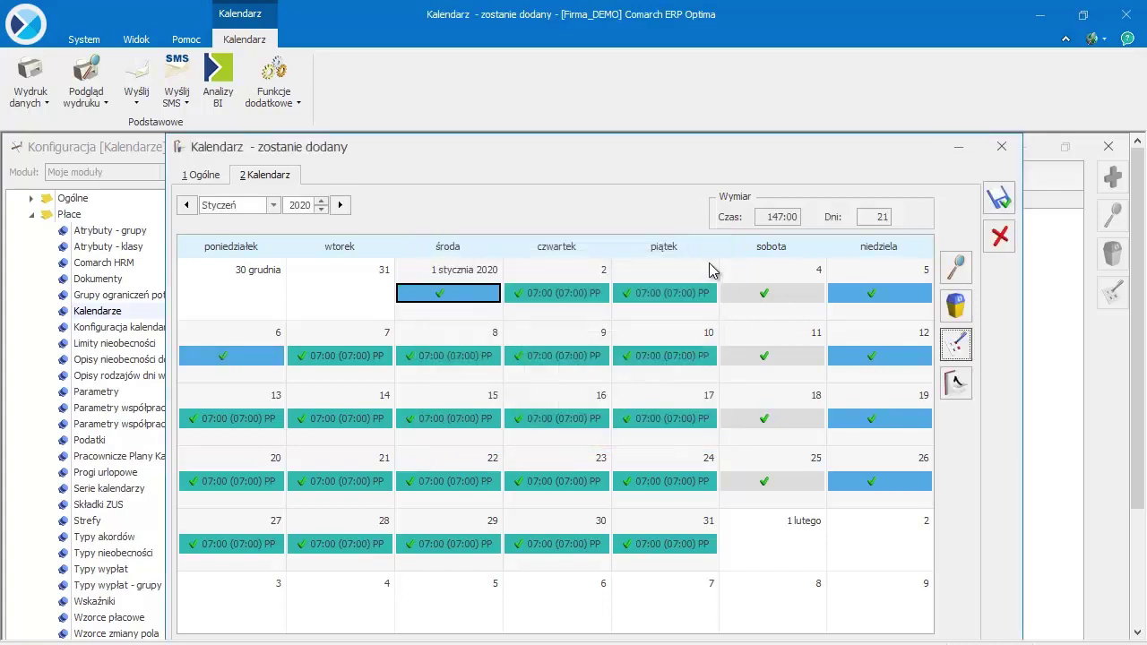
# Step: Check the day type and day-off type of 1 January 2020, and save the 7/35 calendar
pyautogui.doubleClick(484, 299)
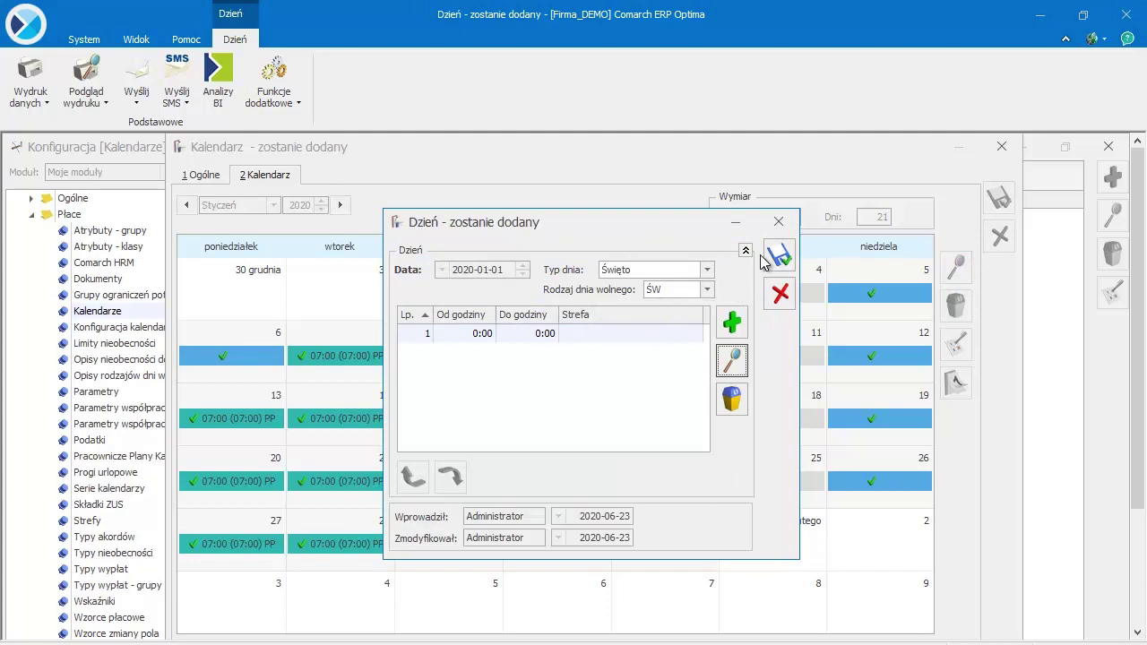
pyautogui.click(778, 221)
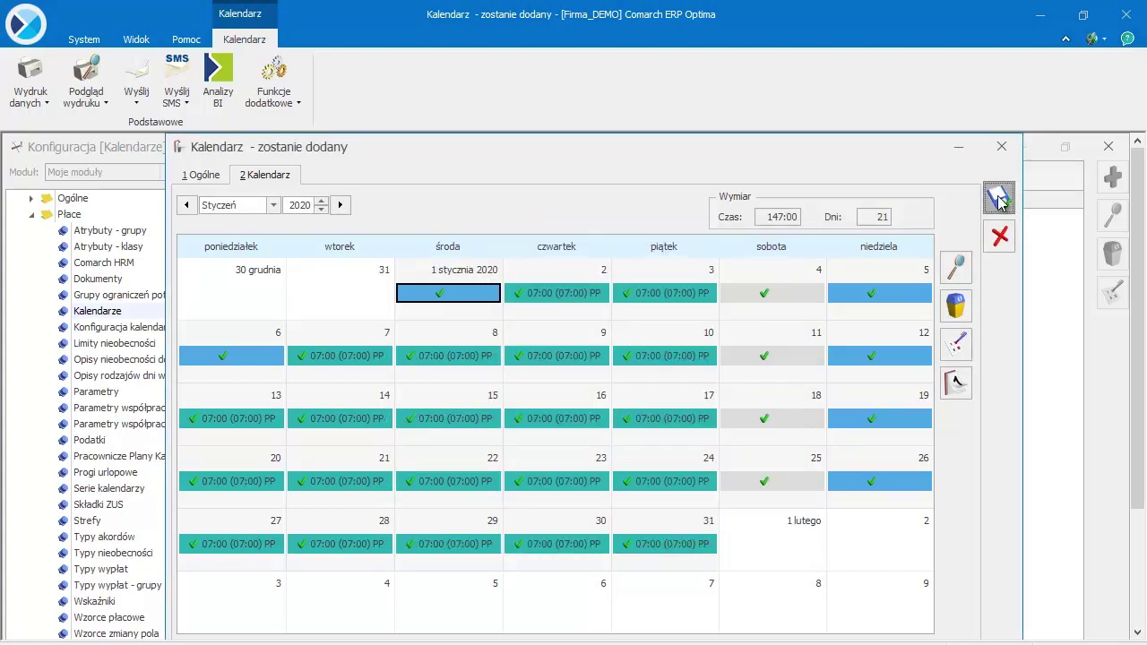
pyautogui.click(1000, 197)
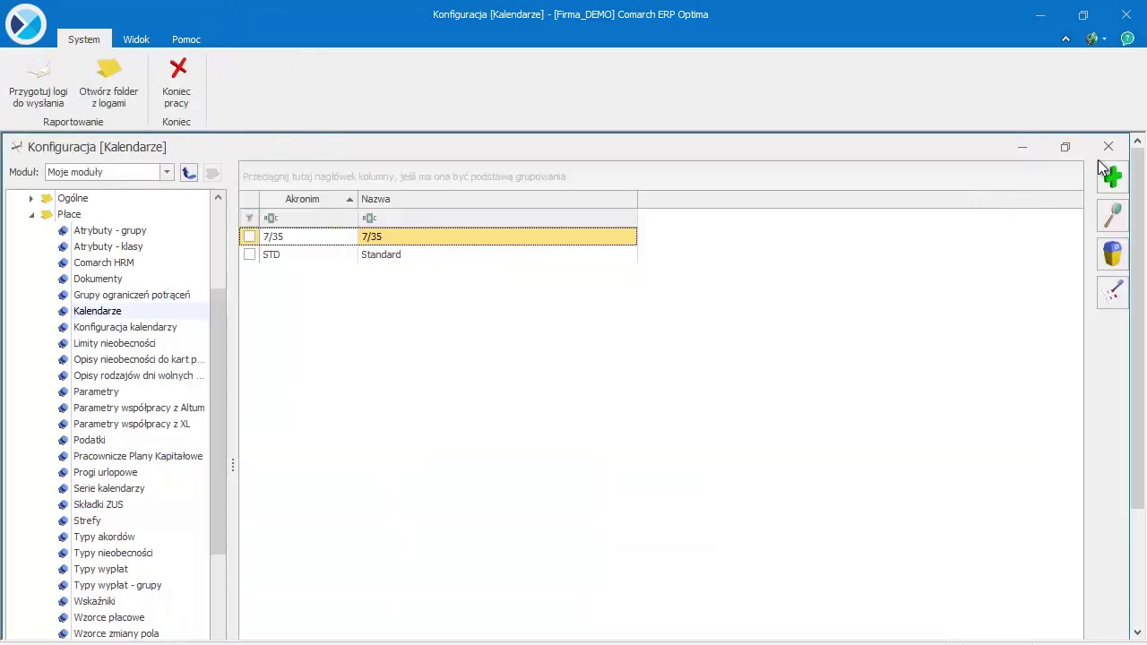
# Step: Close the configuration and open the record of the fourth employee in the employee list
pyautogui.click(1108, 148)
pyautogui.click(577, 40)
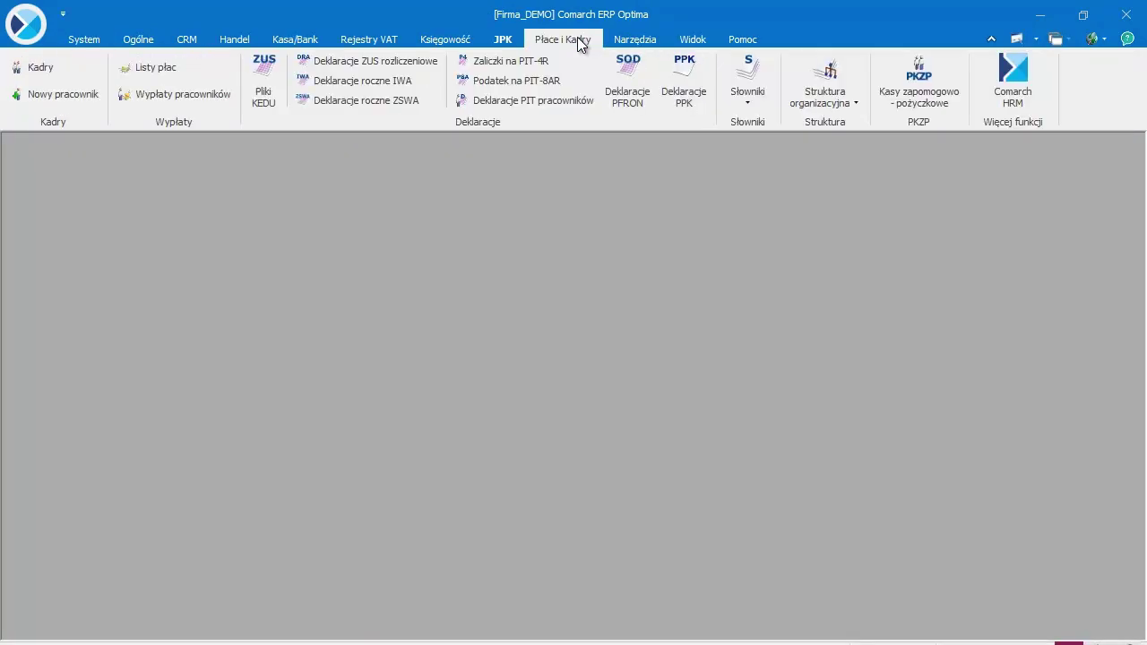
pyautogui.click(60, 69)
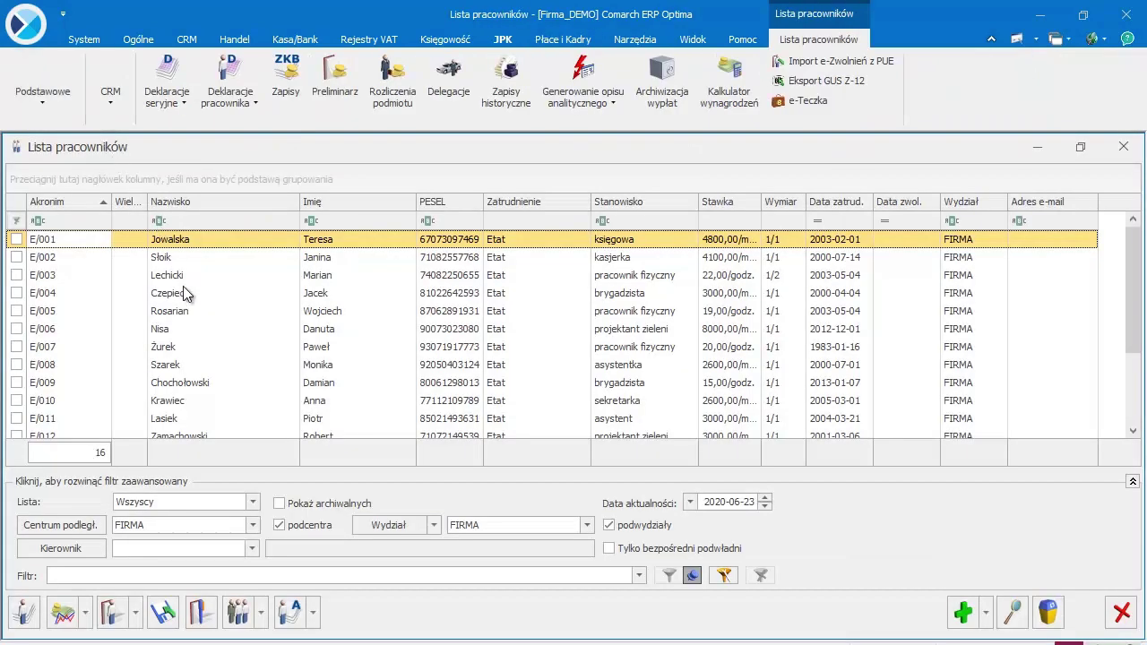
pyautogui.click(187, 298)
pyautogui.doubleClick(184, 293)
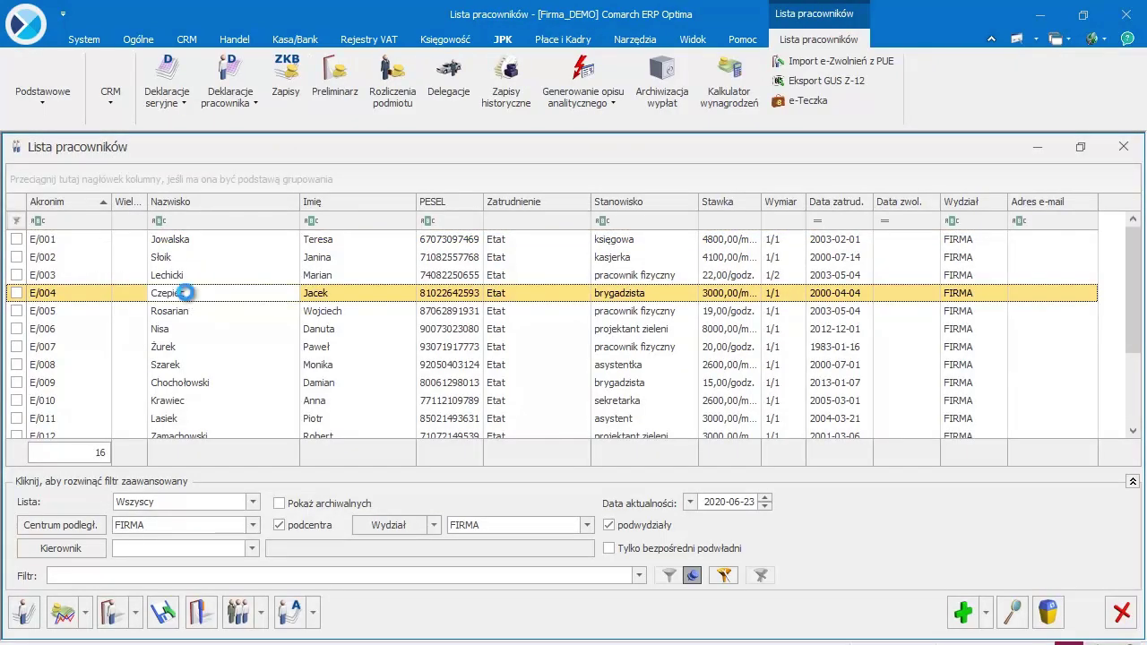
# Step: Assign the 7/35 calendar to the employee, set the daily leave norm for full-time work to 7:00, and save the record
pyautogui.click(322, 178)
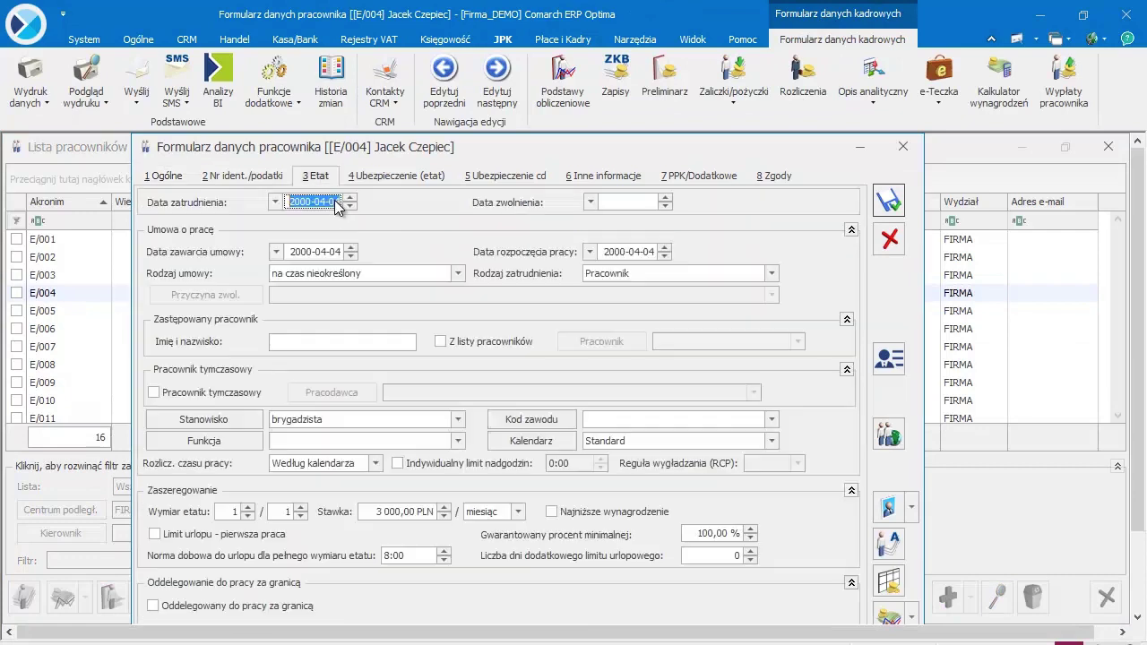
pyautogui.click(772, 442)
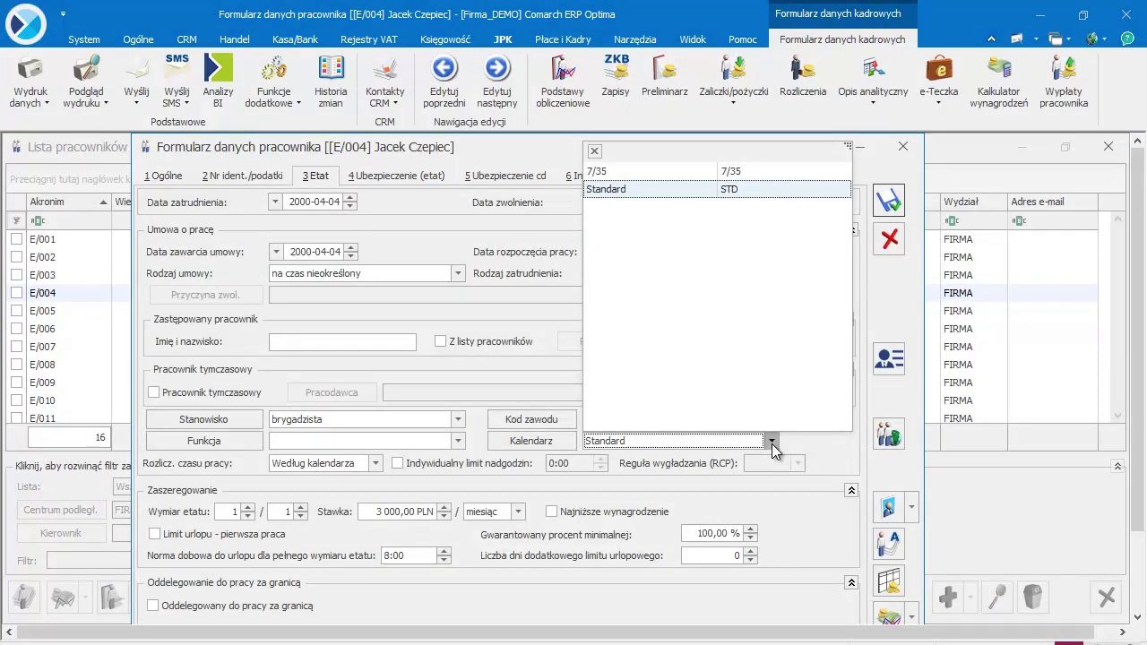
pyautogui.click(728, 172)
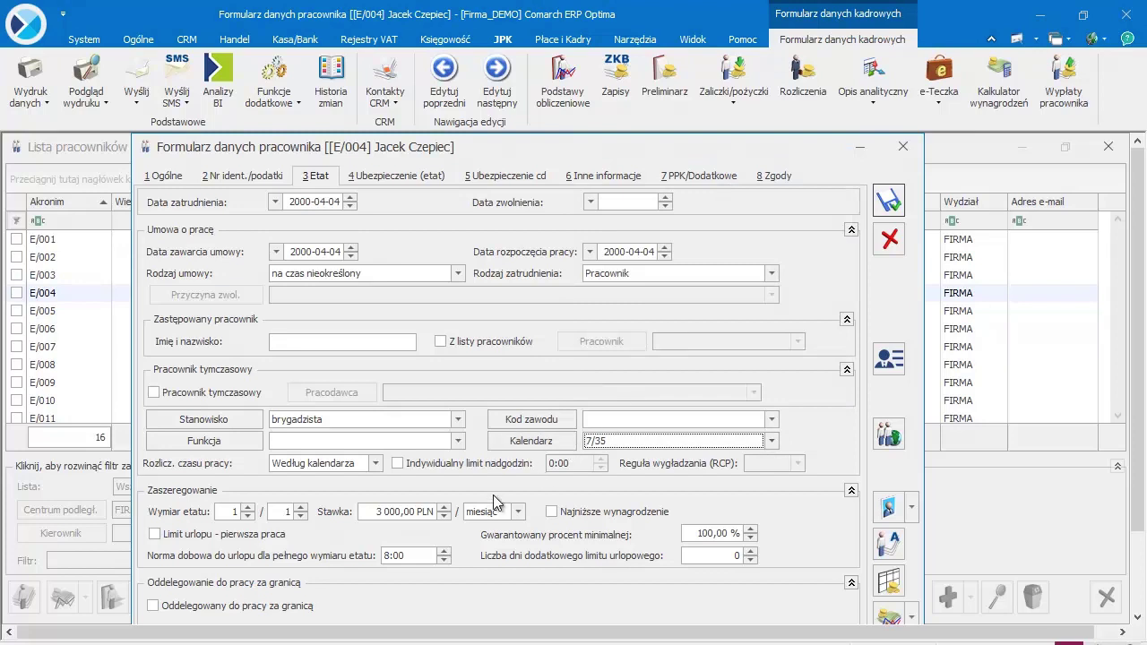
pyautogui.click(442, 559)
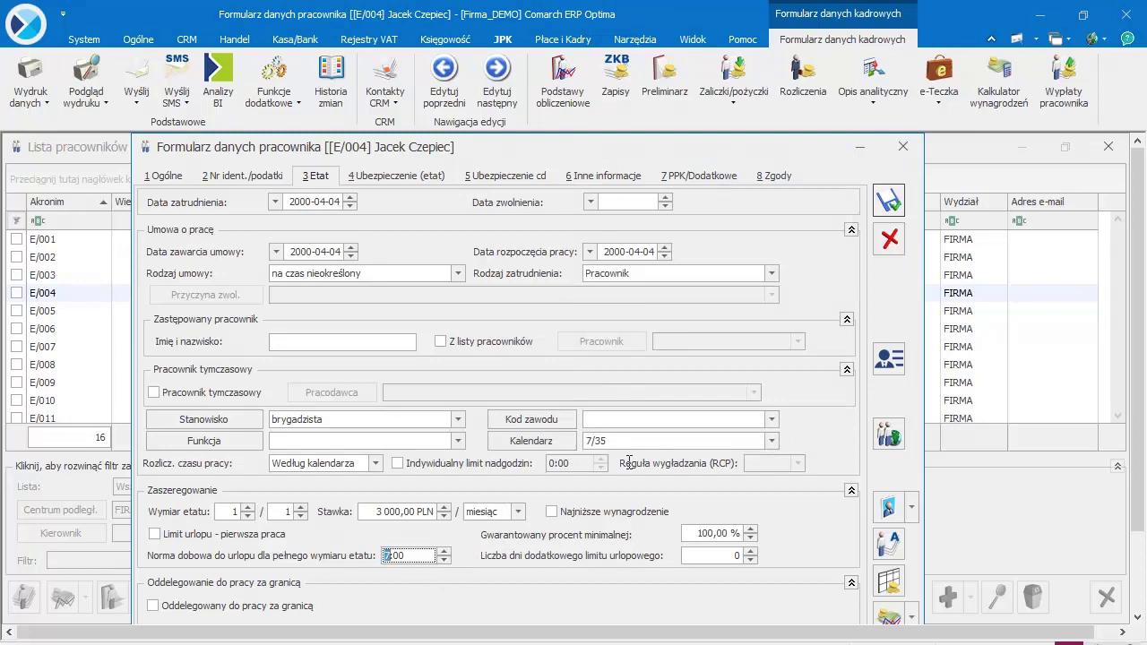
pyautogui.click(891, 218)
pyautogui.click(728, 335)
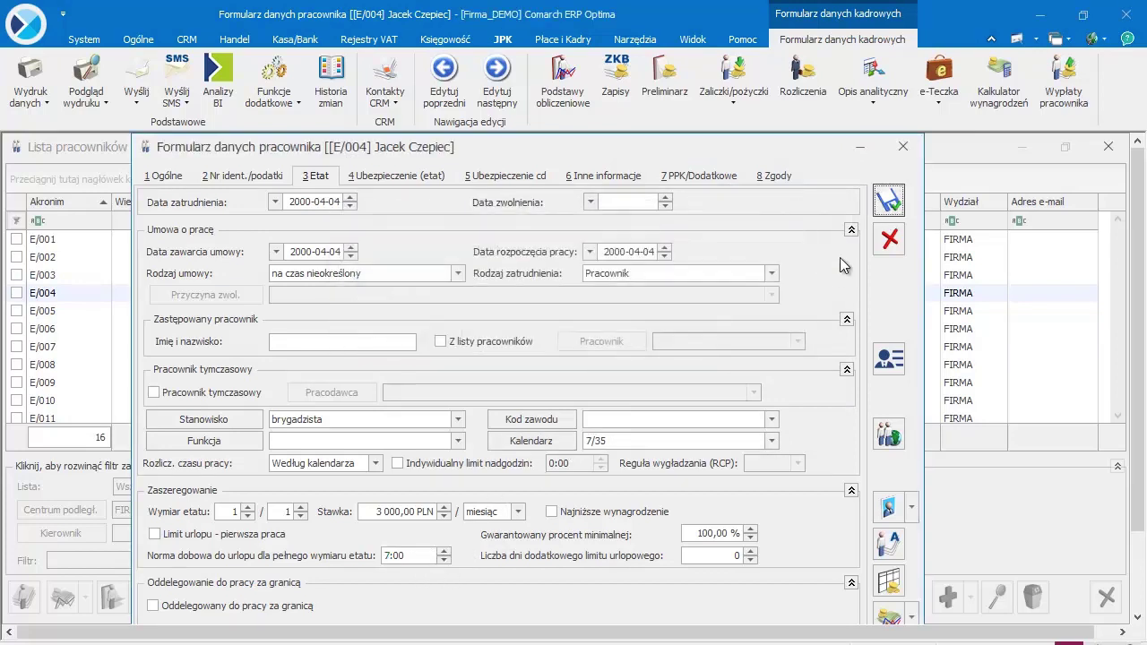
pyautogui.click(878, 212)
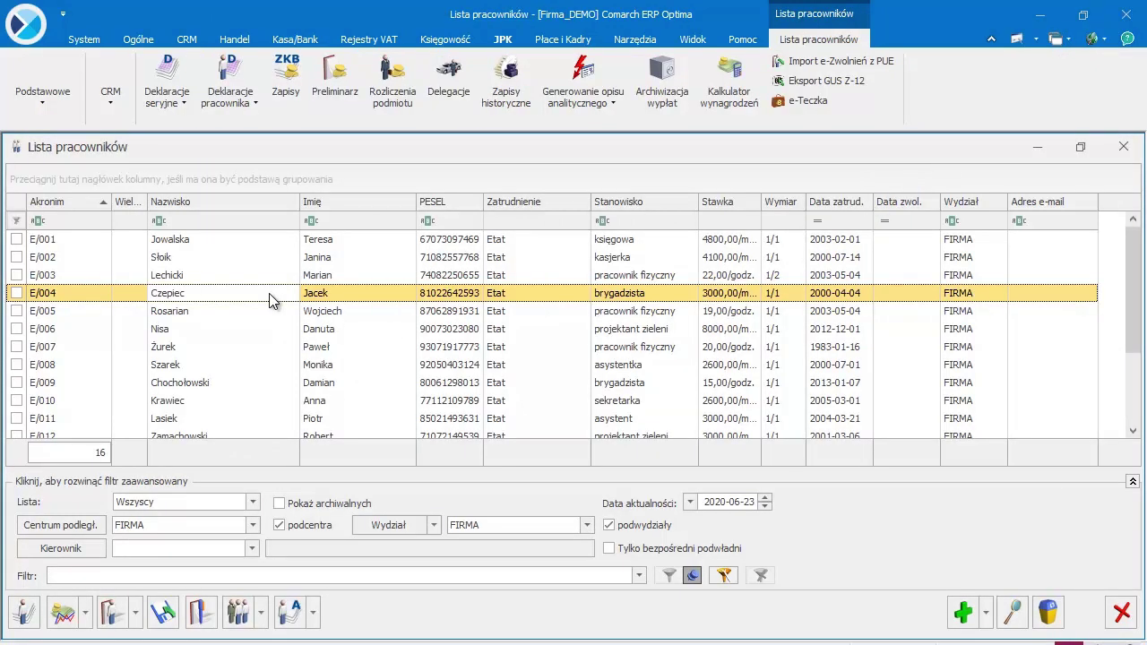
# Step: Open the same employee's work plan and display August 2020
pyautogui.click(135, 613)
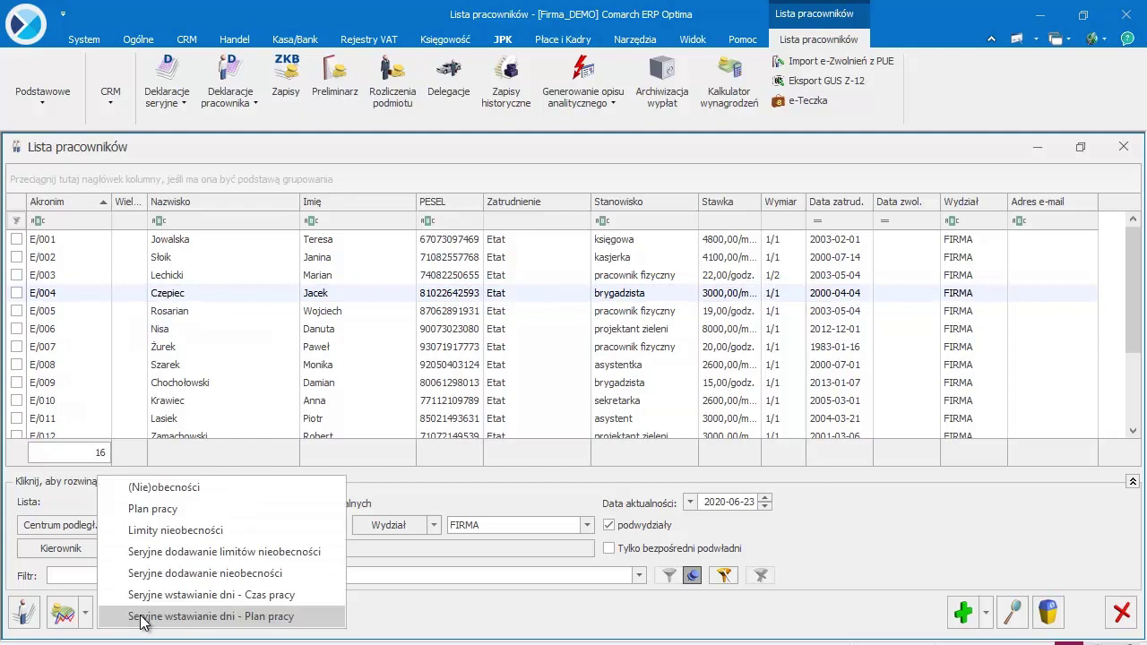
pyautogui.click(171, 510)
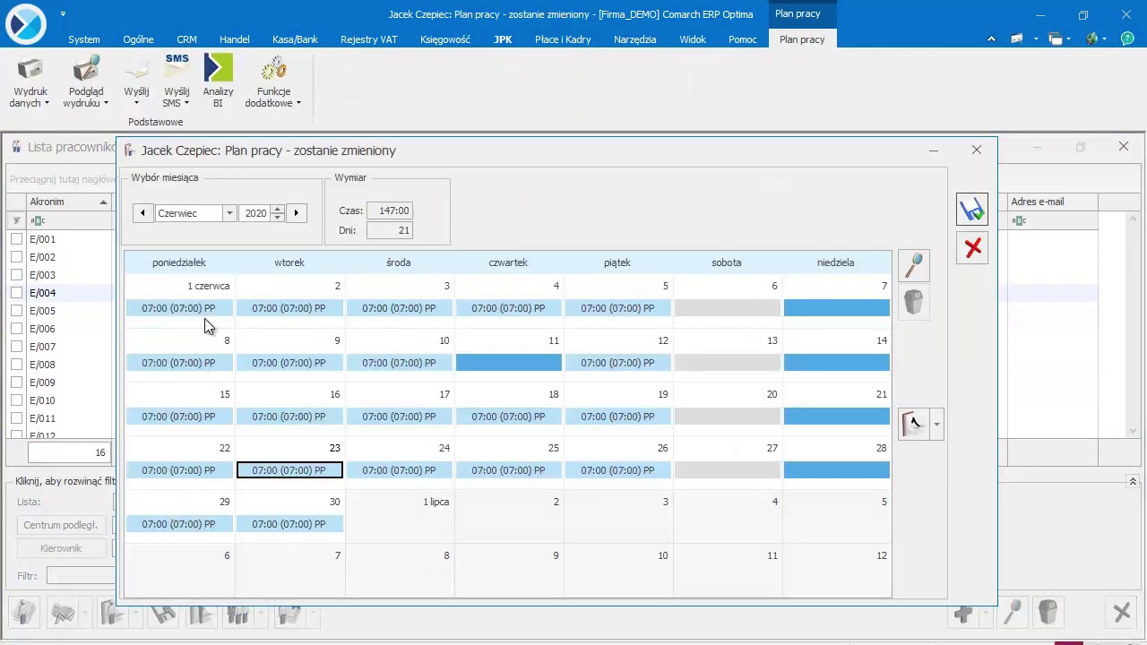
pyautogui.click(230, 213)
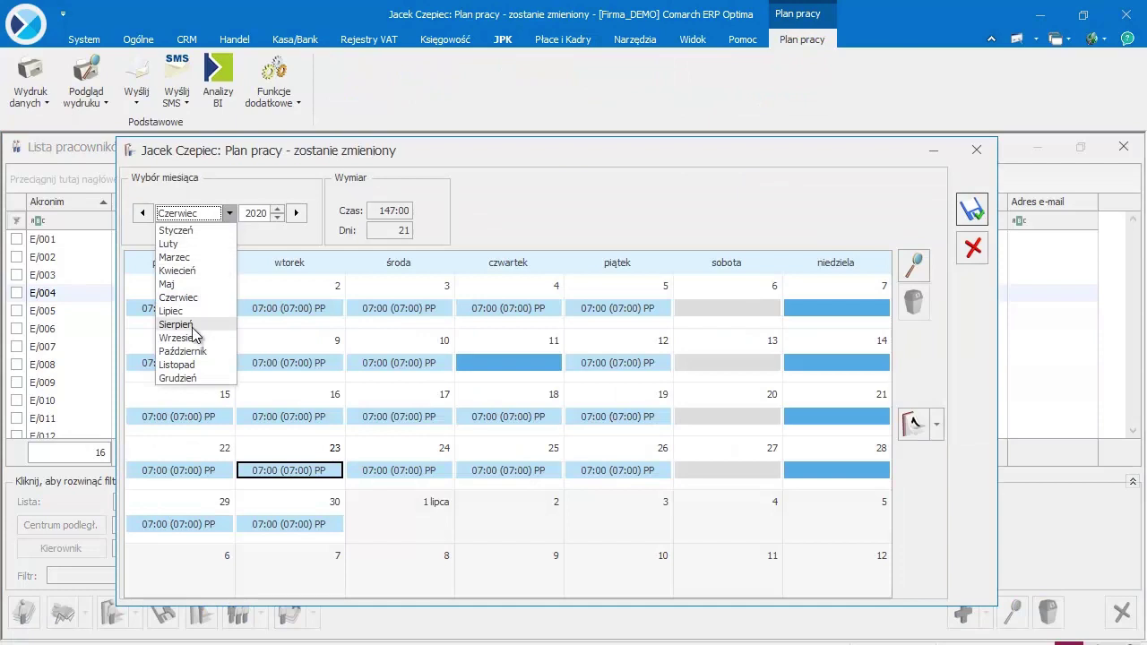
pyautogui.press('Escape')
pyautogui.press('Down')
pyautogui.press('Down')
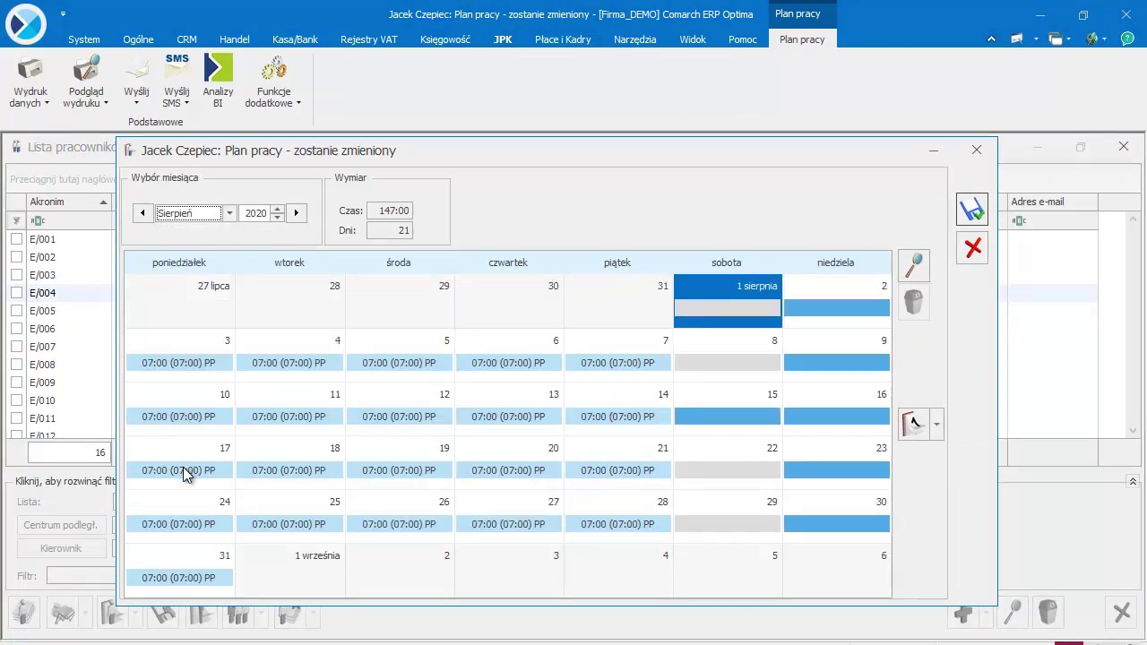
# Step: Set 17 August 2020 in the work plan to day type Wolny with day-off kind ŚS, and save the day and plan
pyautogui.click(184, 471)
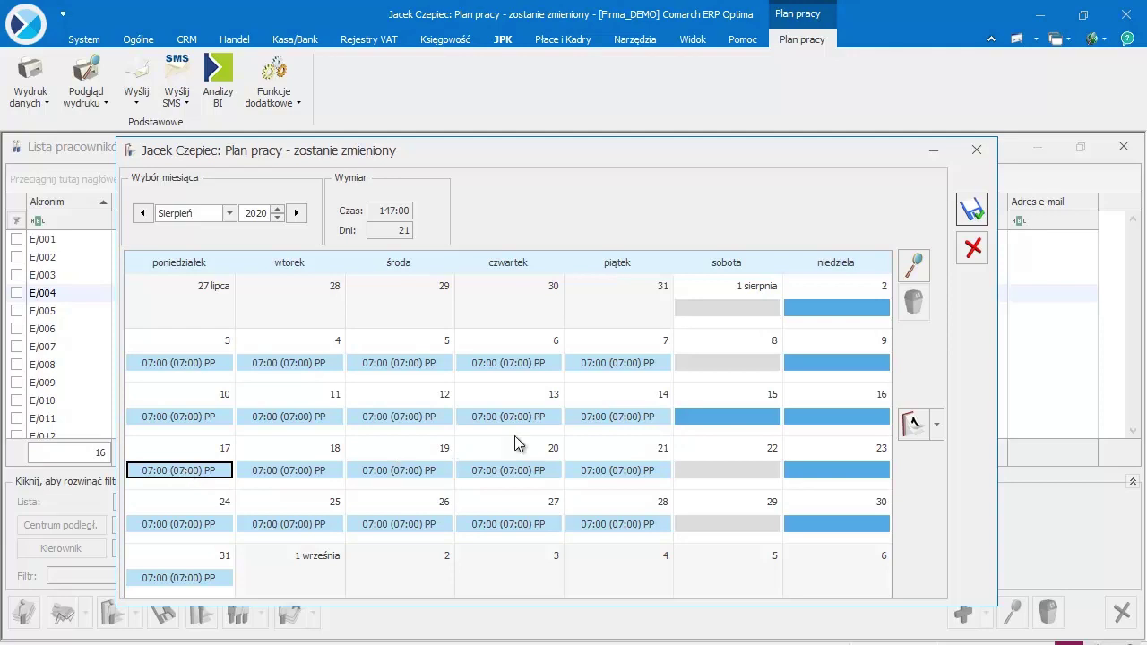
pyautogui.click(914, 265)
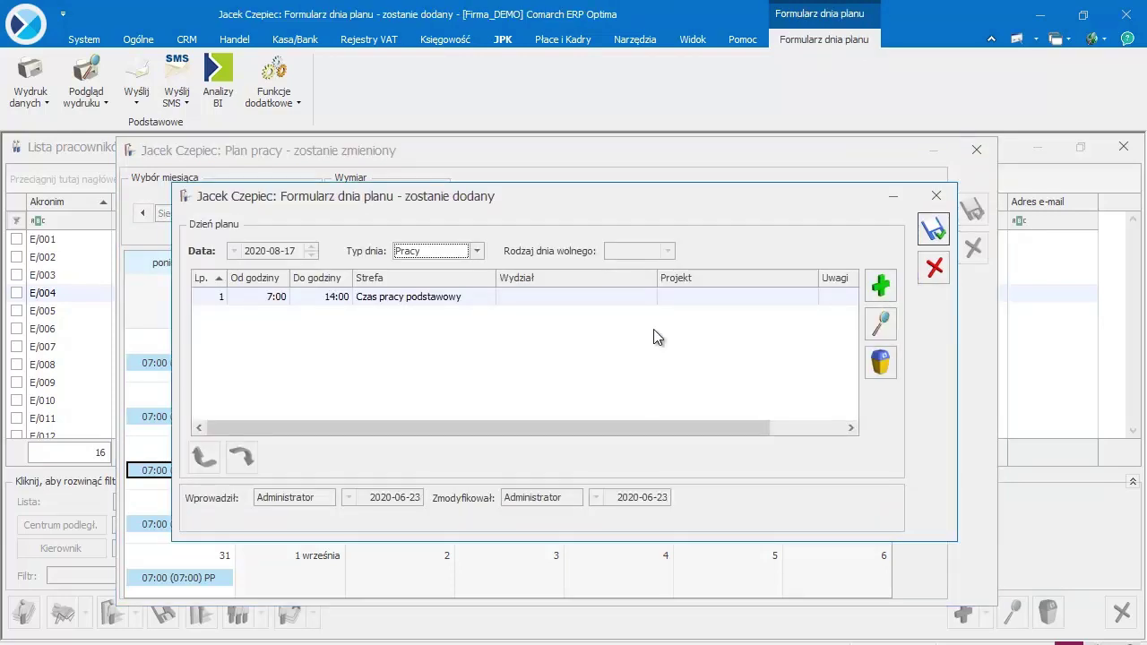
pyautogui.click(477, 252)
pyautogui.click(453, 277)
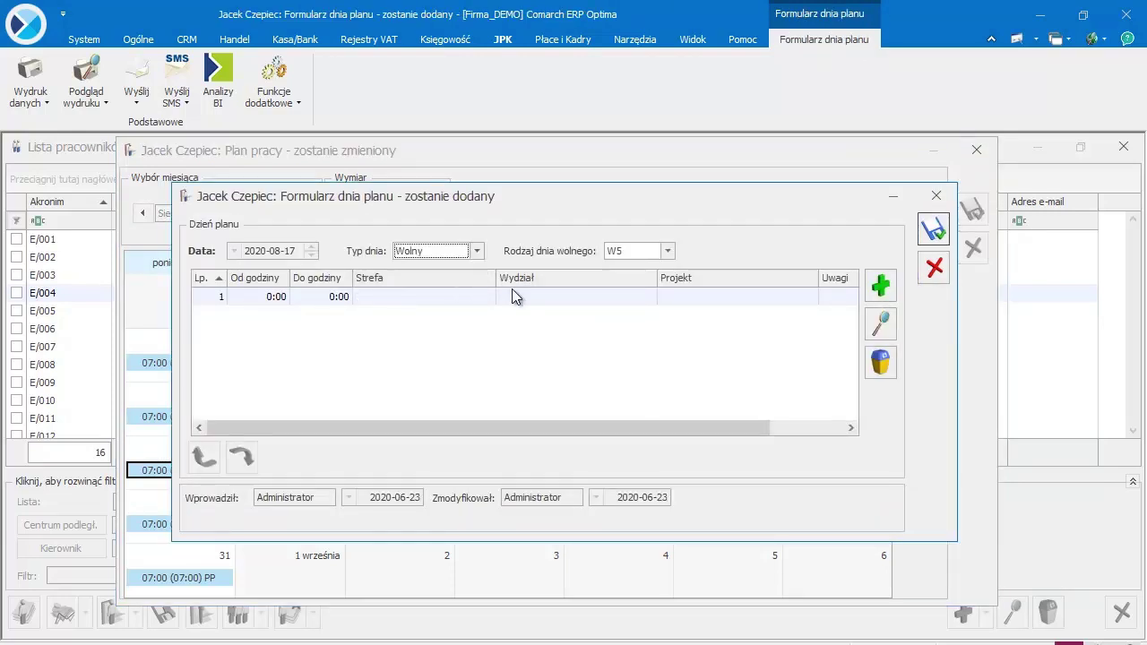
pyautogui.click(668, 251)
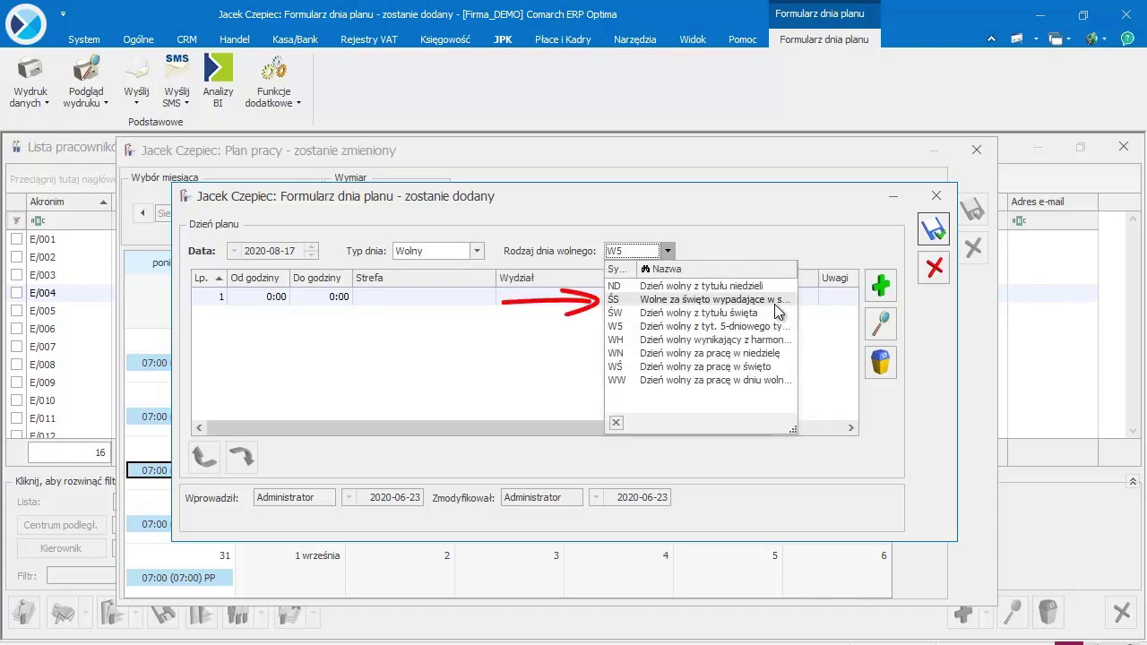
pyautogui.click(774, 303)
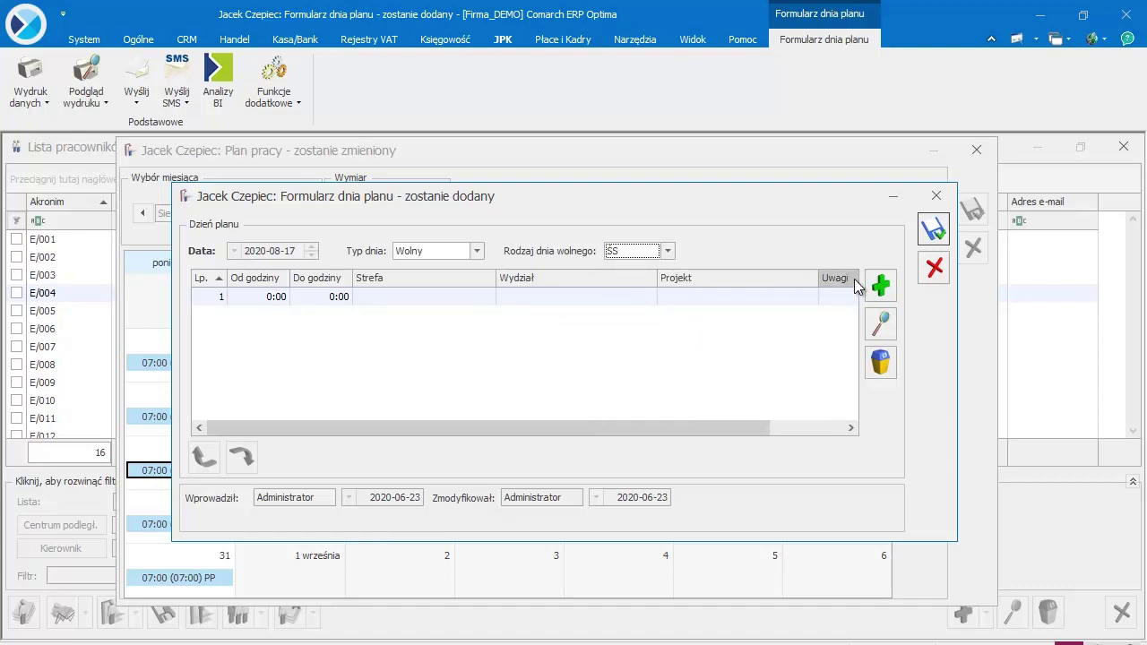
pyautogui.click(932, 233)
pyautogui.click(973, 209)
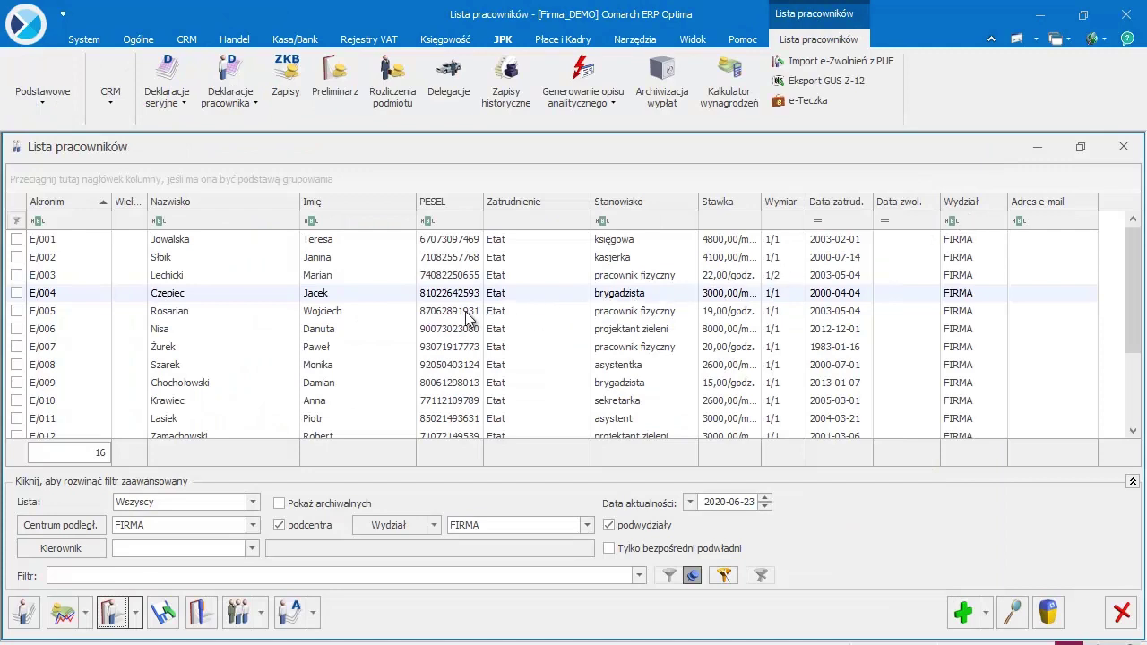
# Step: Mark employee E/004, check the day-off kinds offered for day type Wolny in the serial work-plan day insertion, and close it without inserting
pyautogui.click(16, 293)
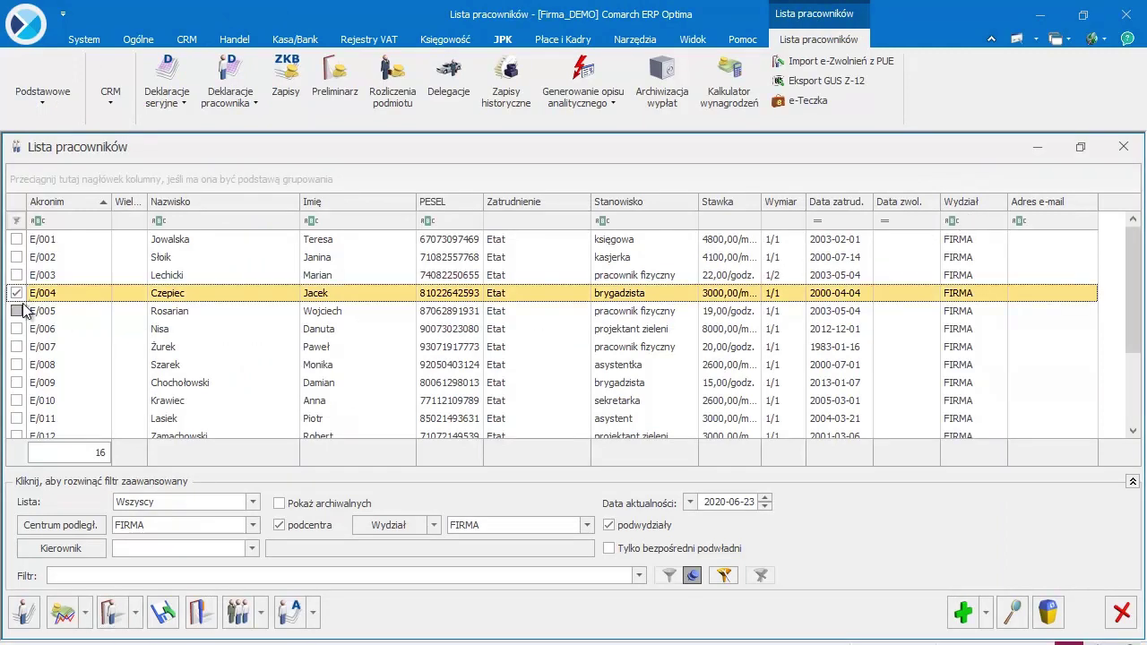
pyautogui.click(135, 612)
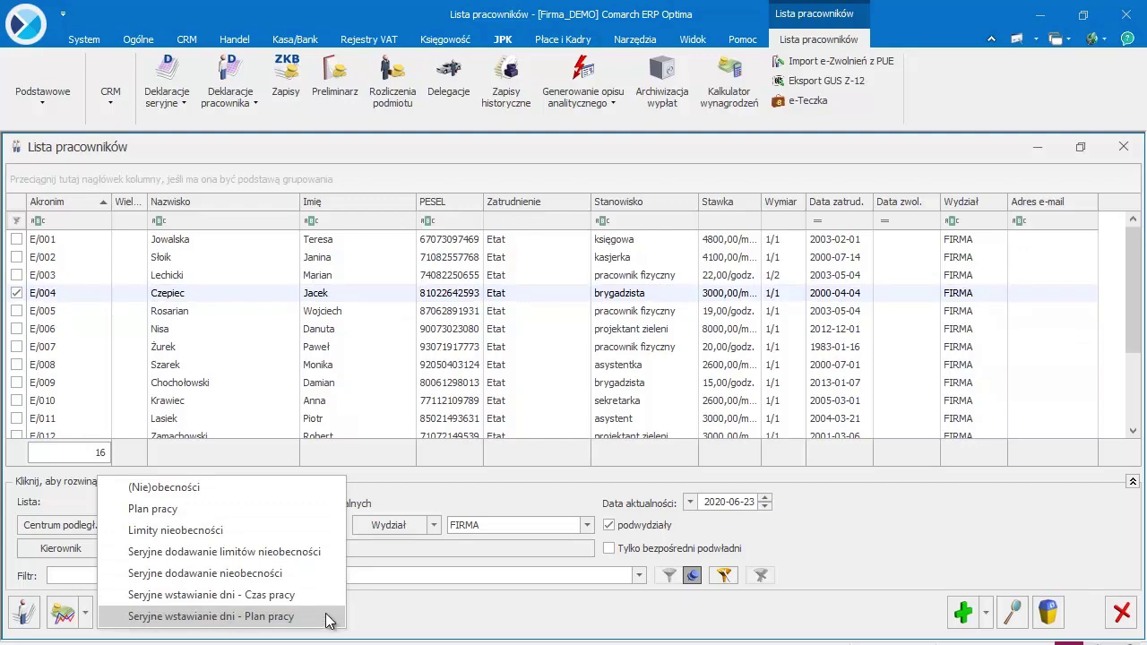
pyautogui.click(269, 617)
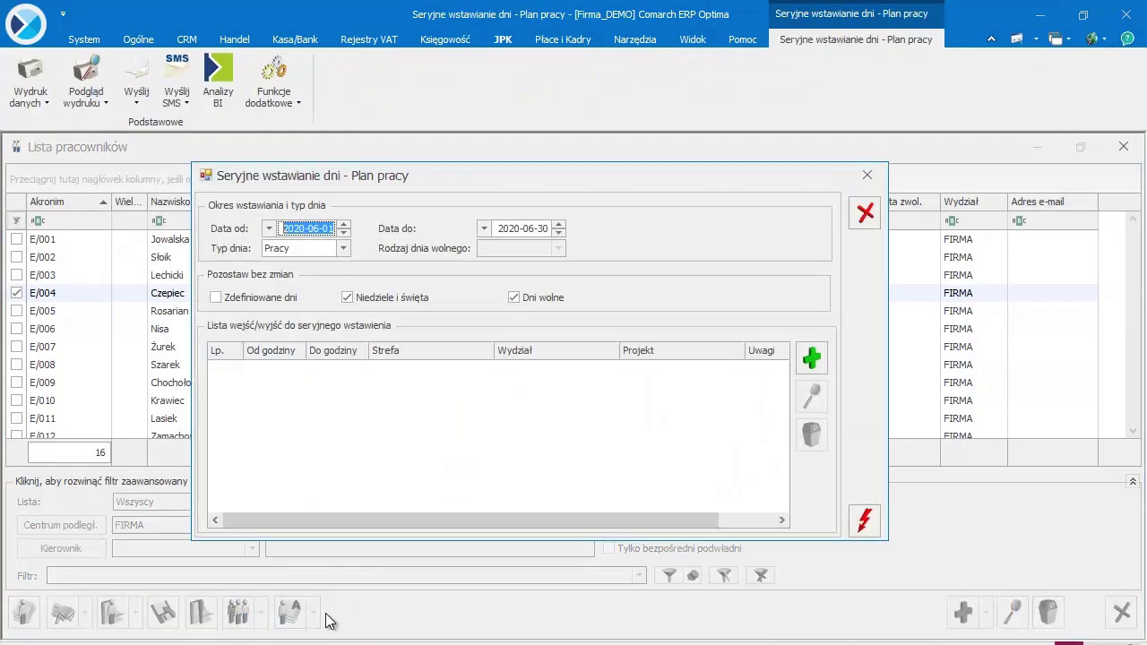
pyautogui.click(343, 248)
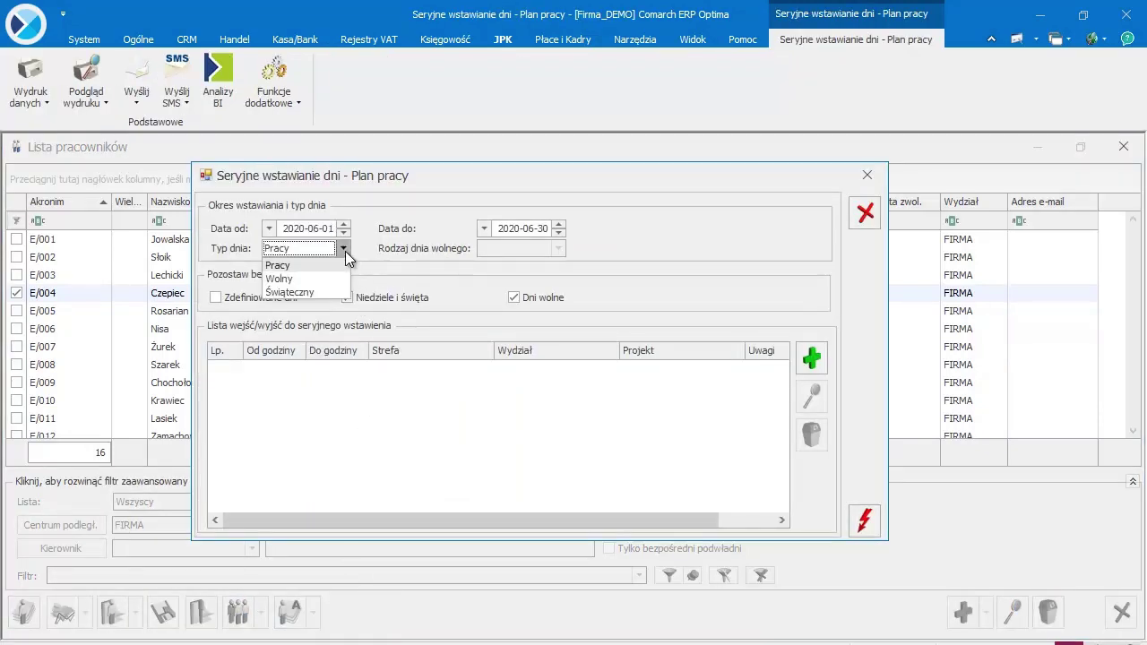
pyautogui.click(337, 277)
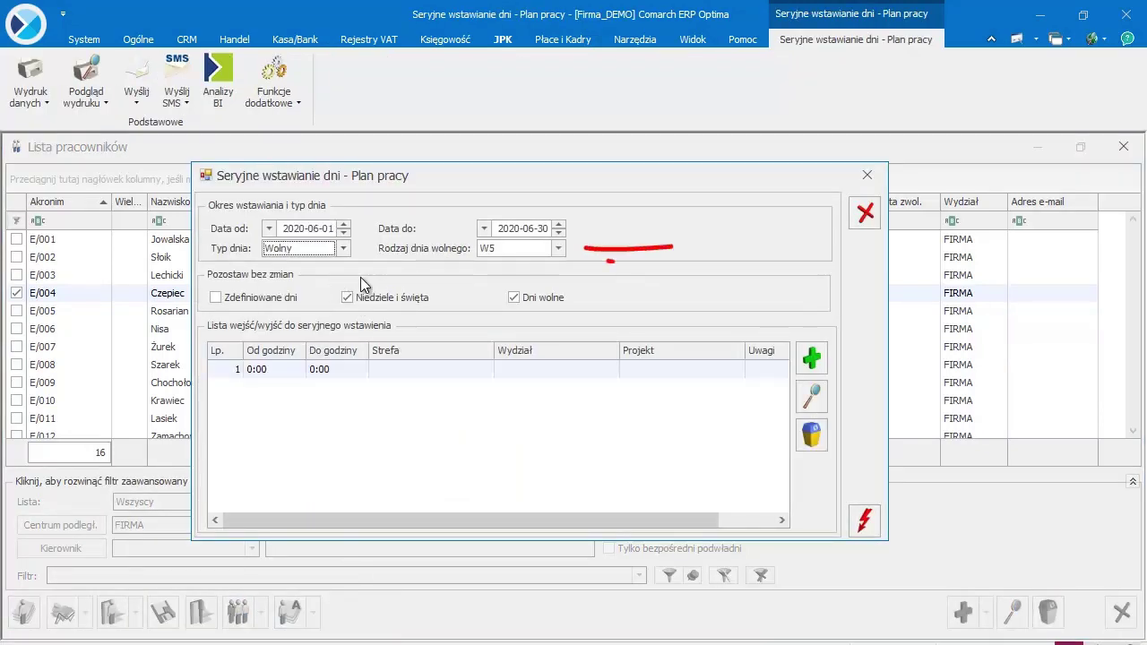
pyautogui.click(557, 249)
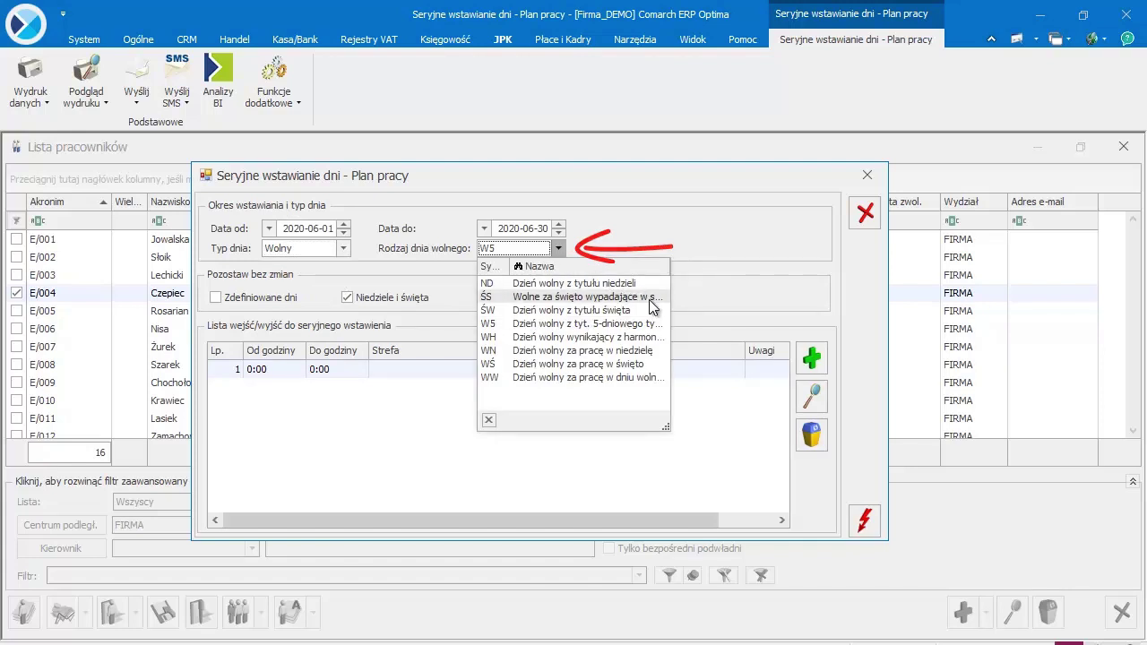
pyautogui.click(867, 175)
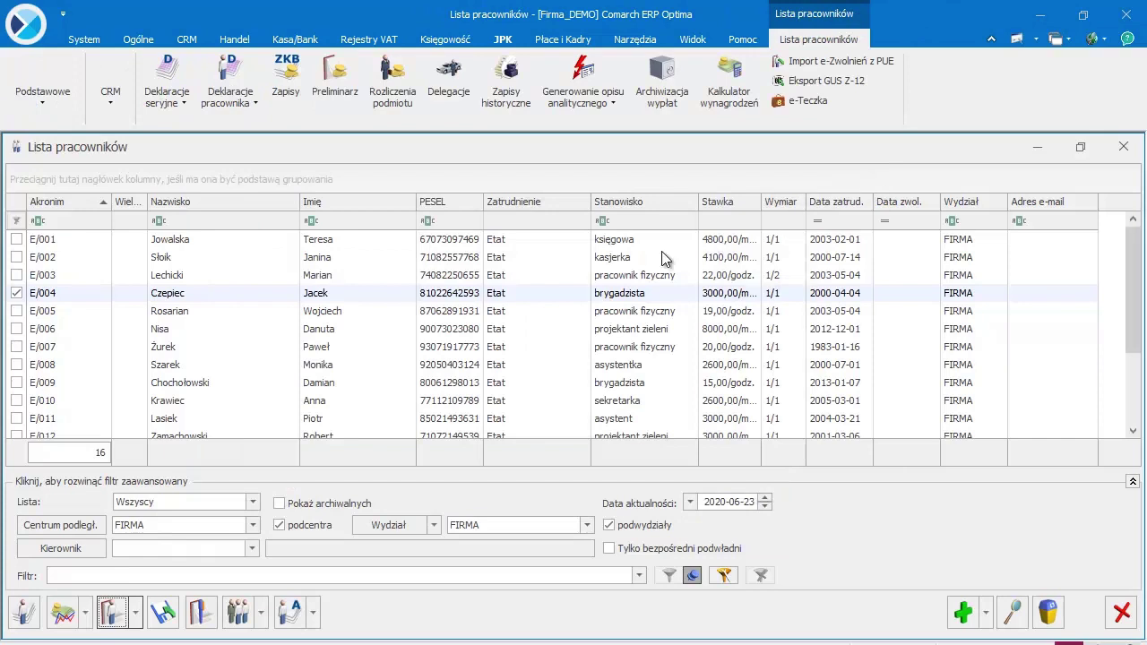
# Step: Start a print preview of the HR report Zestawienie czasu pracy za okres for employee E/004
pyautogui.click(40, 296)
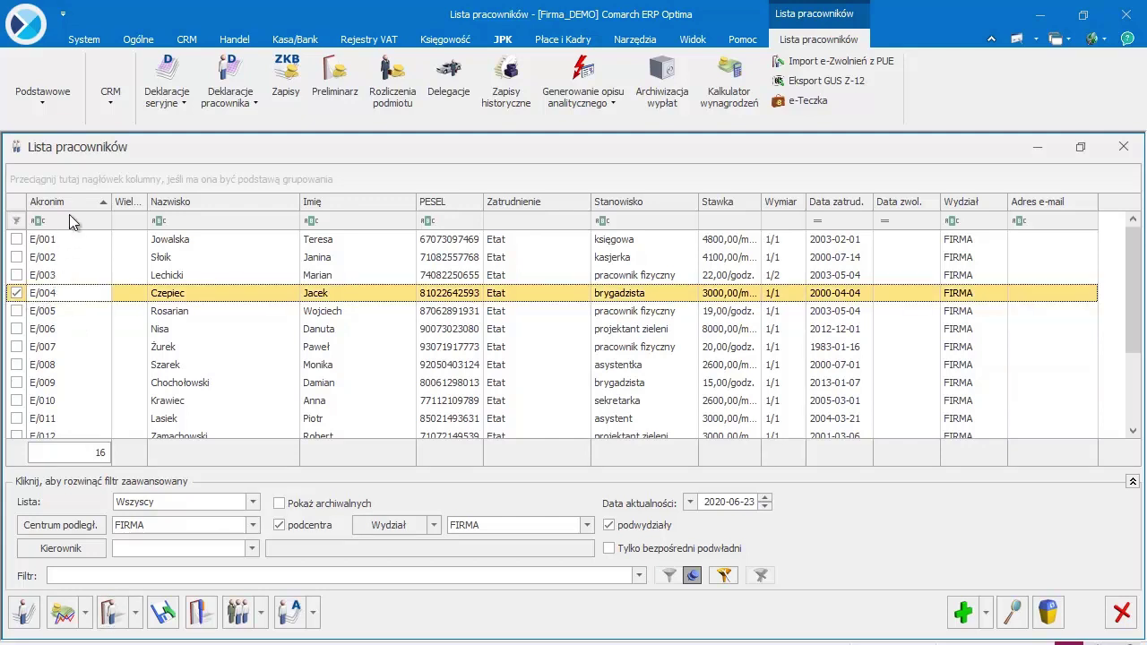
pyautogui.click(46, 106)
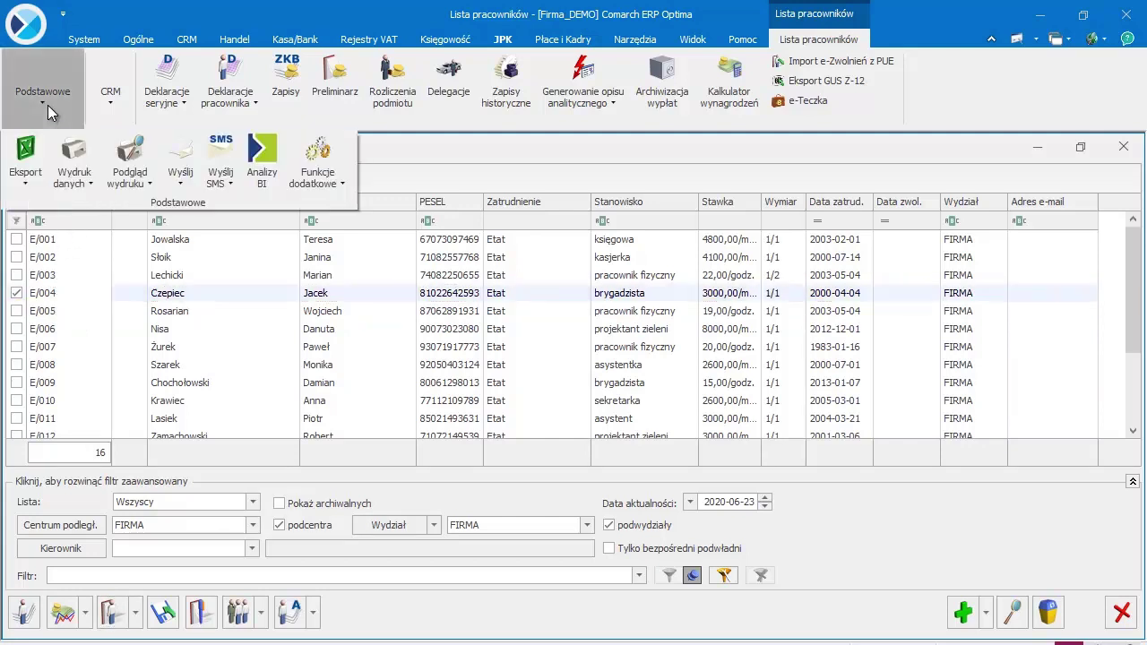
pyautogui.click(133, 179)
pyautogui.moveTo(478, 252)
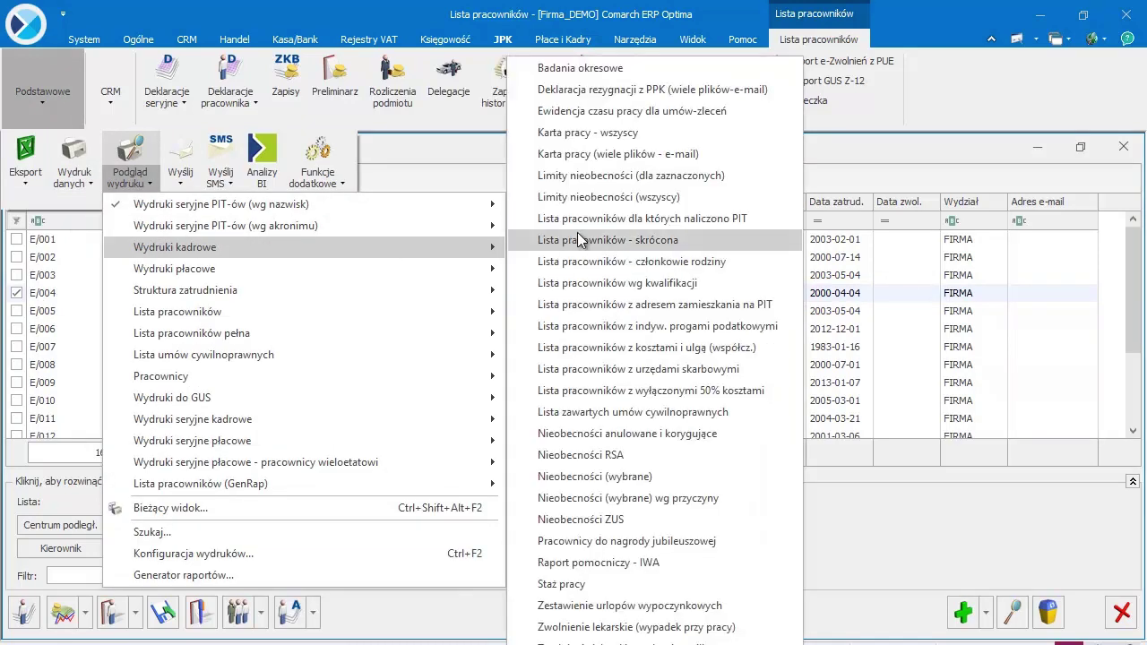
pyautogui.click(630, 135)
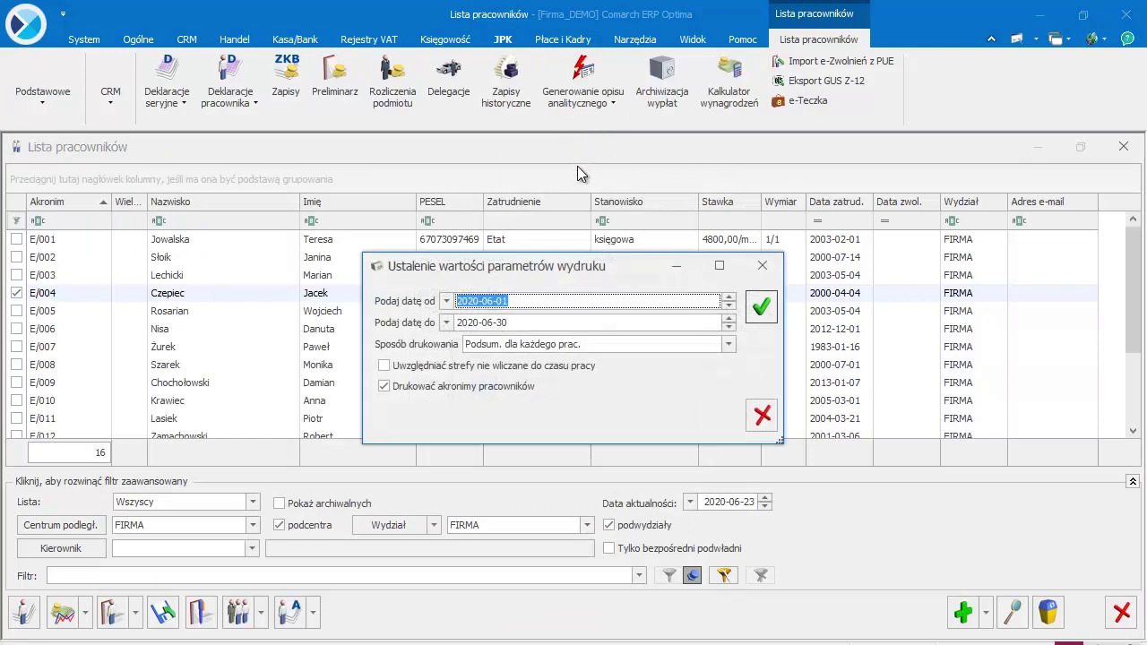
# Step: Set the report period from 2020-08-01 to 2020-08-31
pyautogui.click(445, 301)
pyautogui.click(628, 353)
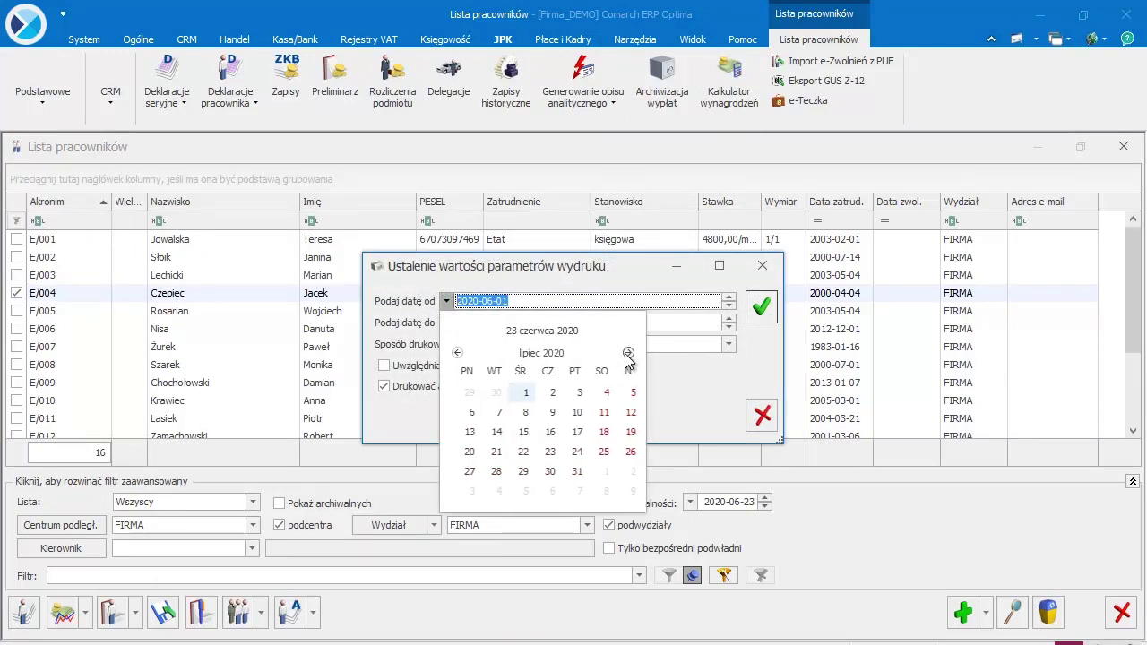
pyautogui.click(629, 353)
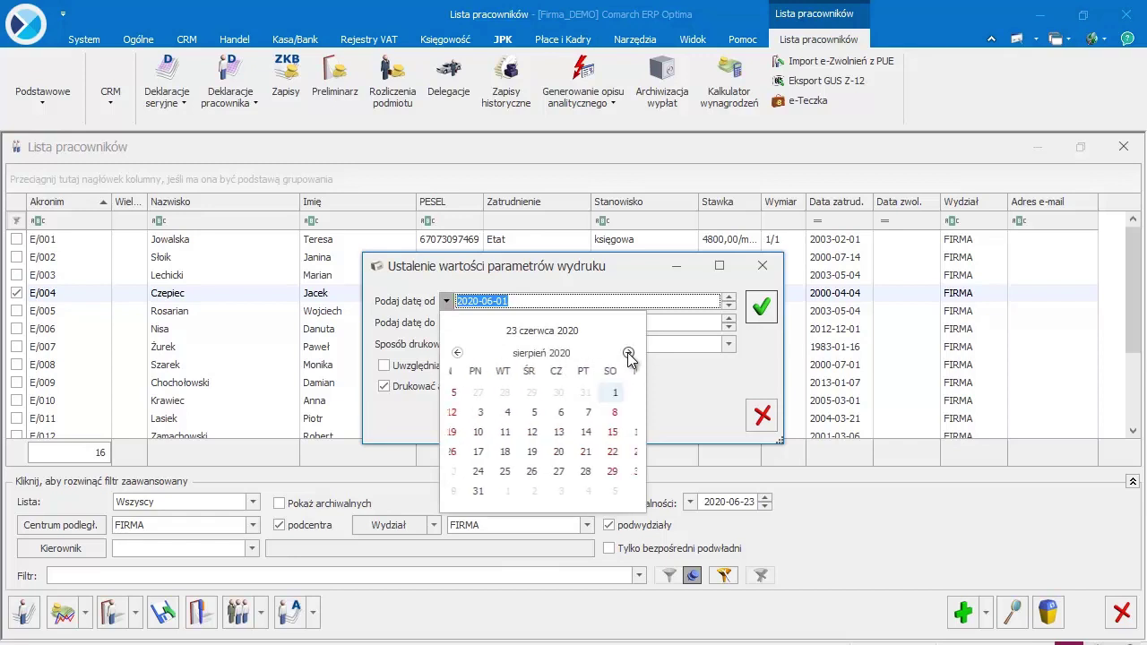
pyautogui.click(599, 392)
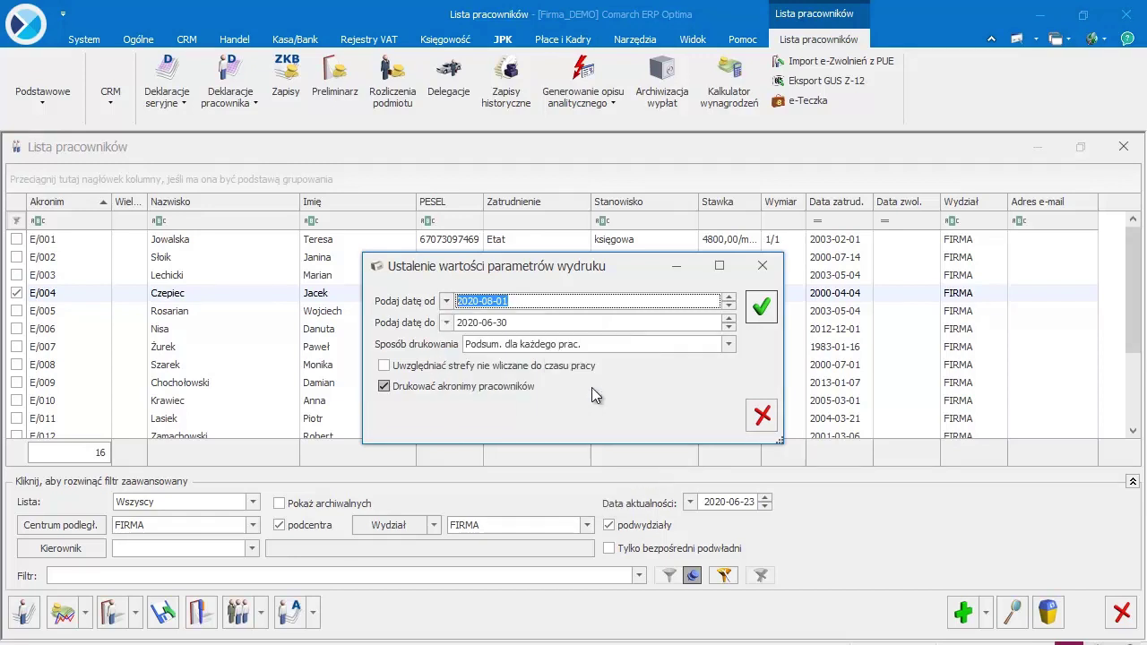
pyautogui.click(464, 323)
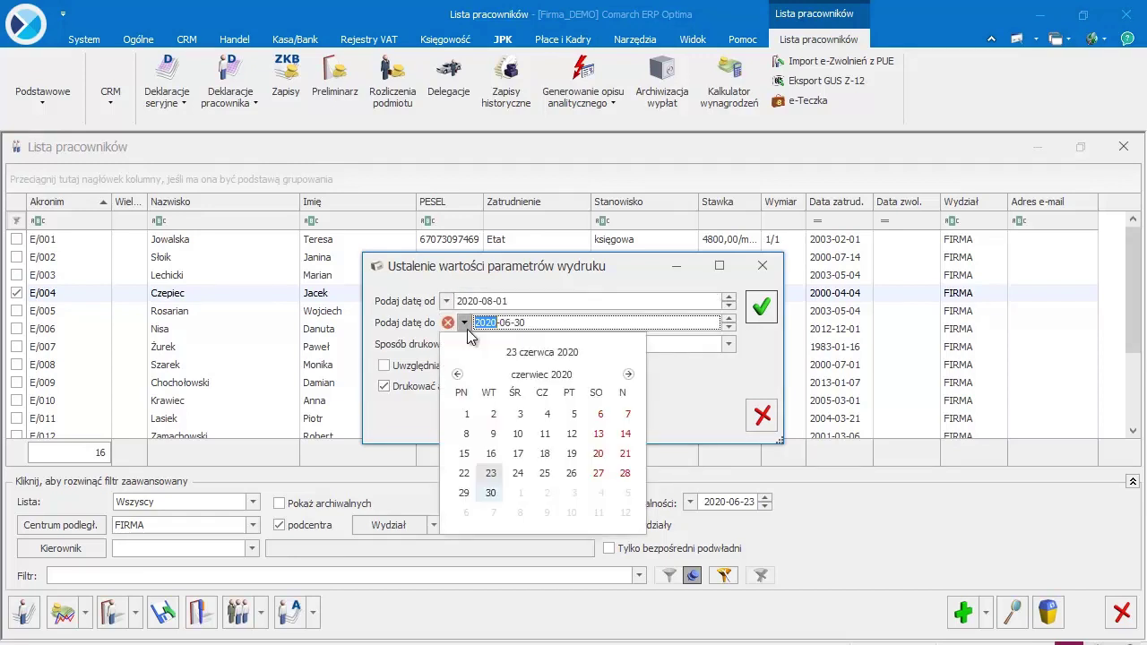
pyautogui.click(628, 374)
pyautogui.click(628, 374)
pyautogui.click(464, 512)
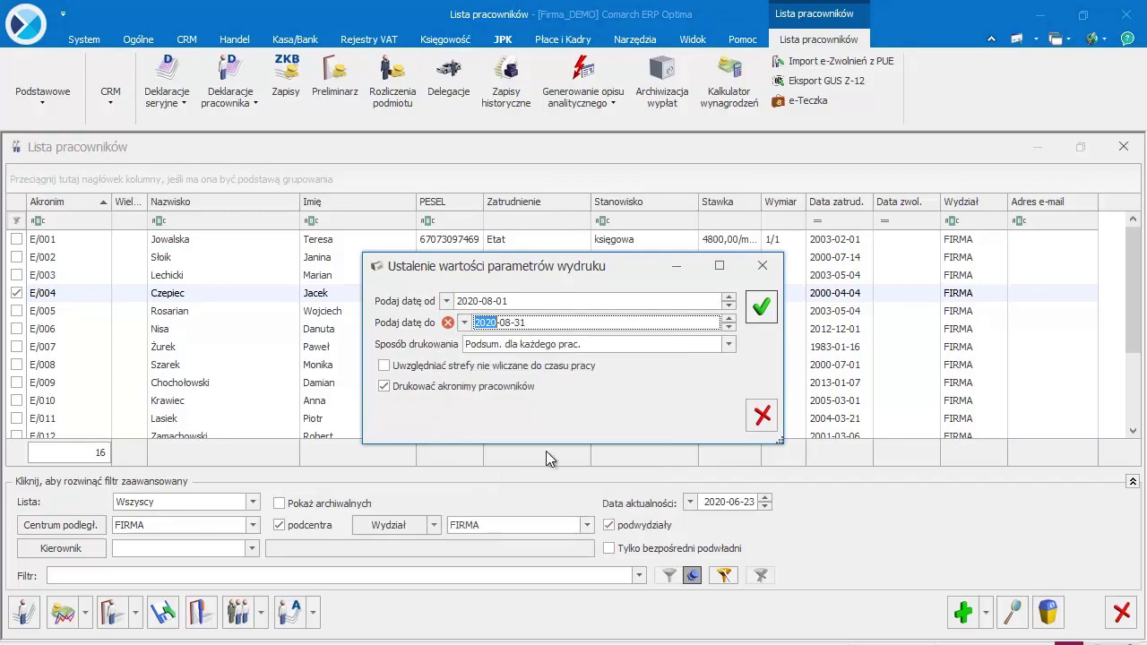
# Step: Set the printing method to Wydruk ze szczegółami, generate the report, and examine the August day types and day-off kinds
pyautogui.click(728, 344)
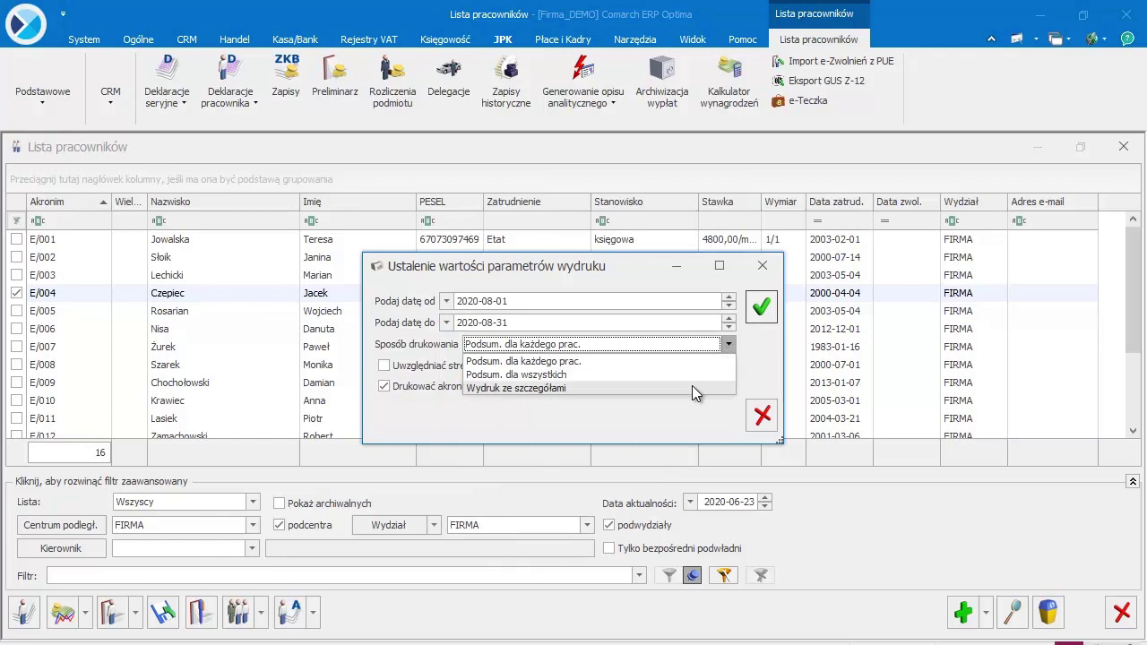
pyautogui.click(692, 387)
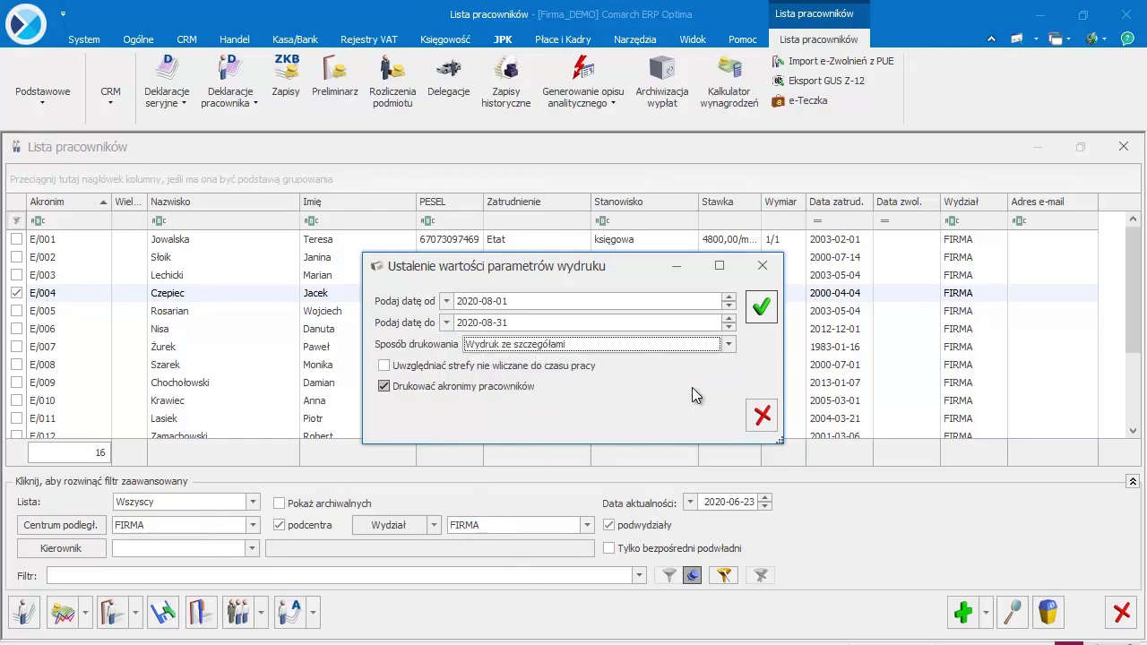
pyautogui.click(759, 309)
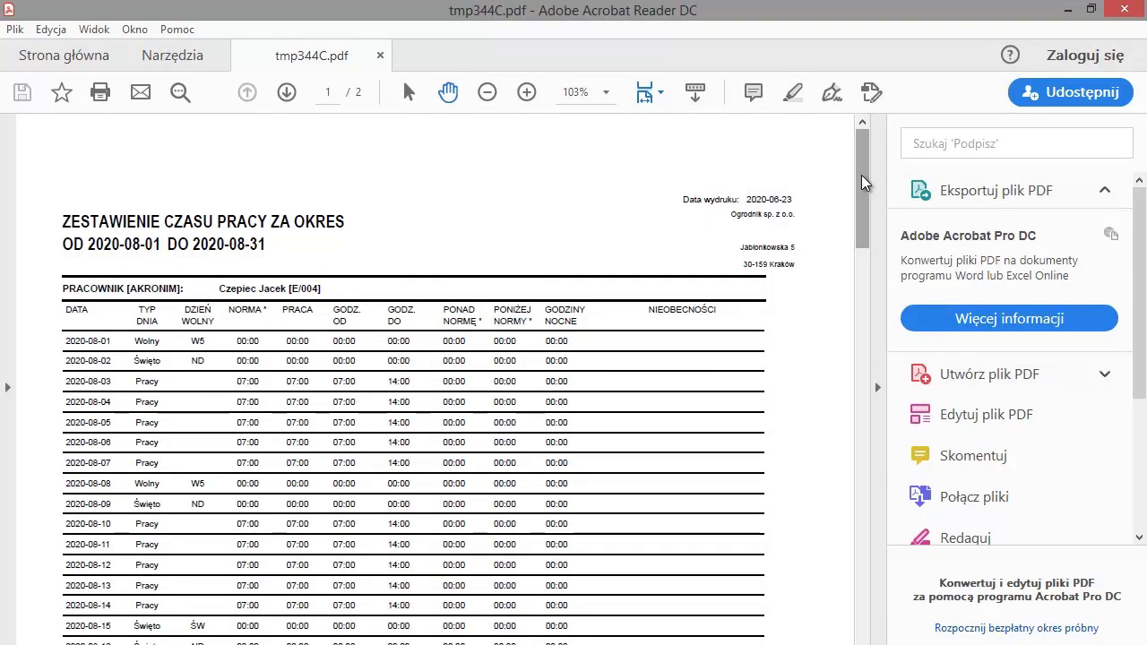
pyautogui.moveTo(862, 183); pyautogui.dragTo(860, 219)
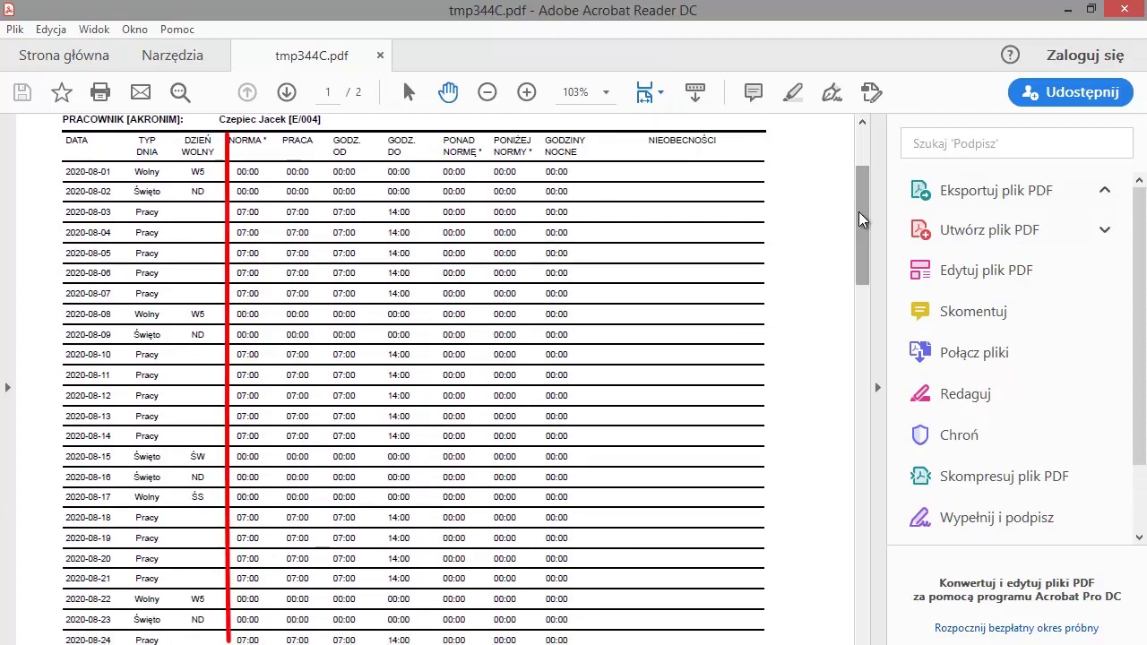